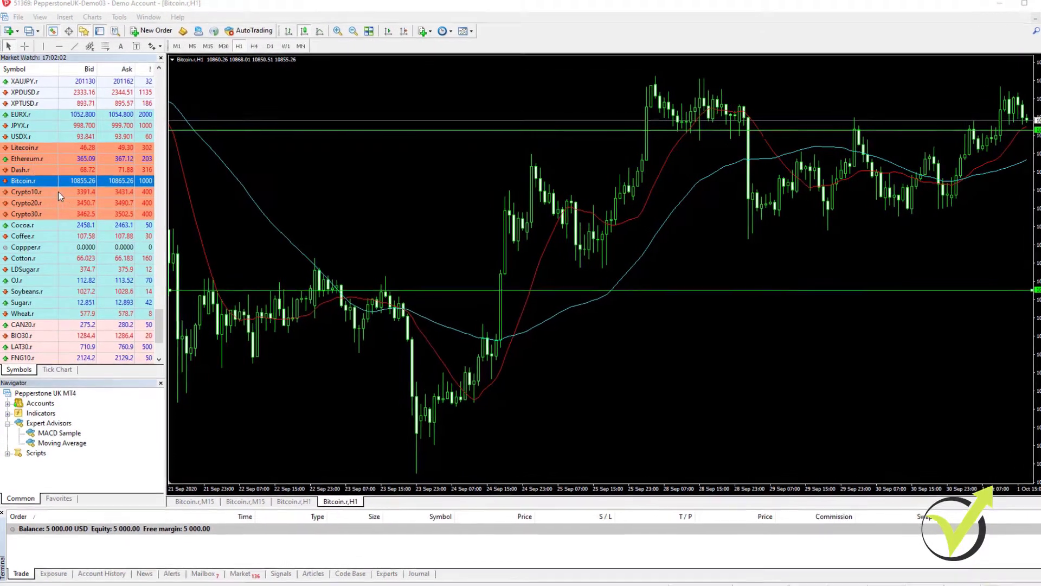
Step: Open an H1 chart of Ethereum.r styled with the Black background template
right_click(35, 160)
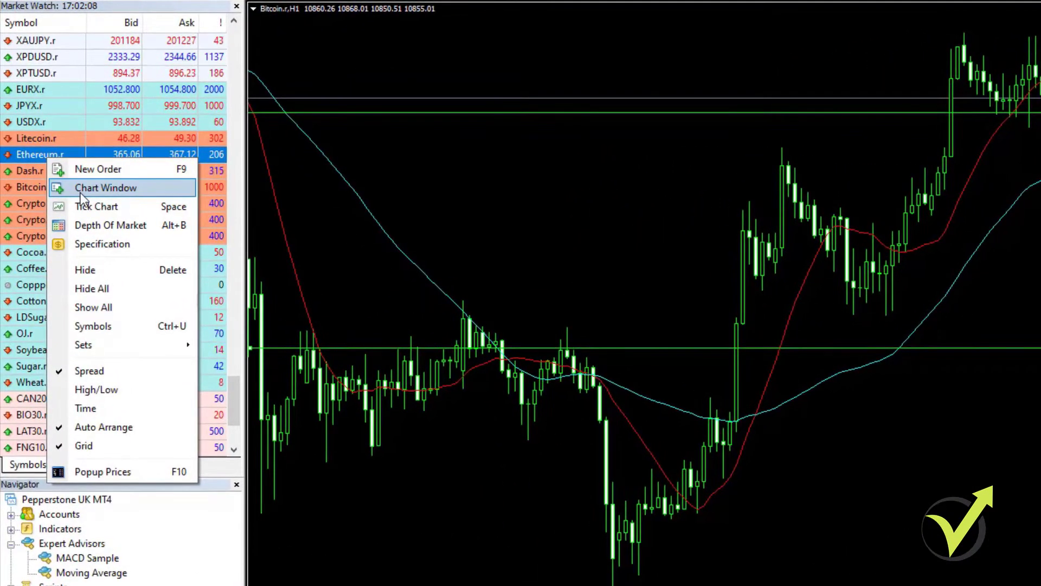
left_click(81, 194)
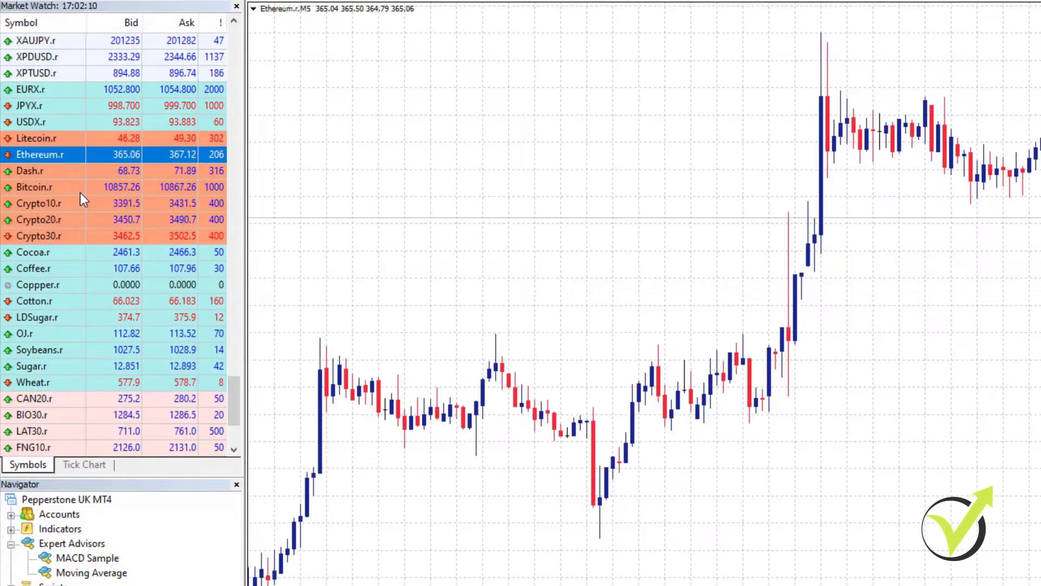
right_click(643, 198)
mouse_move(676, 317)
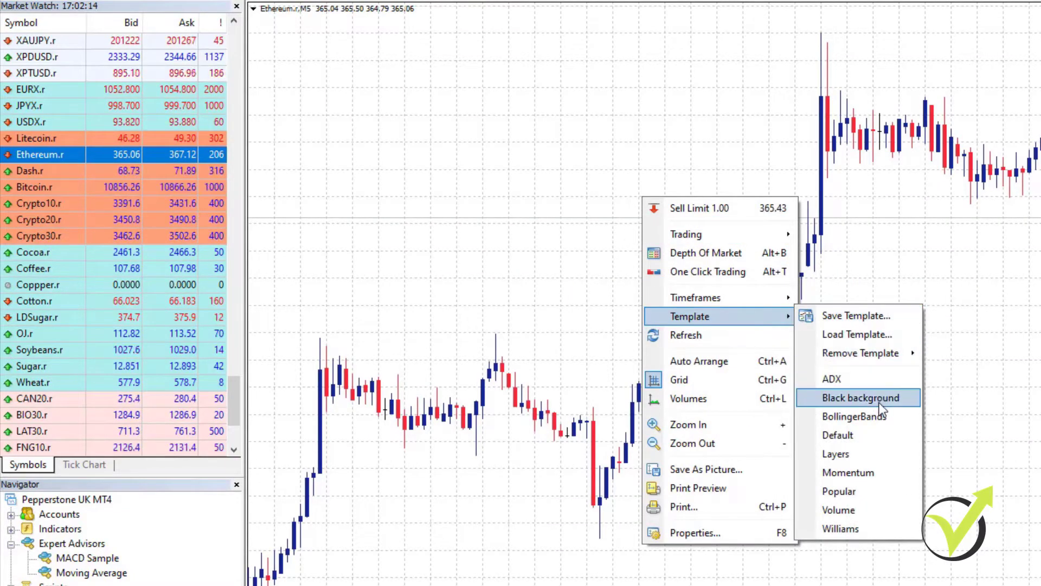
left_click(879, 401)
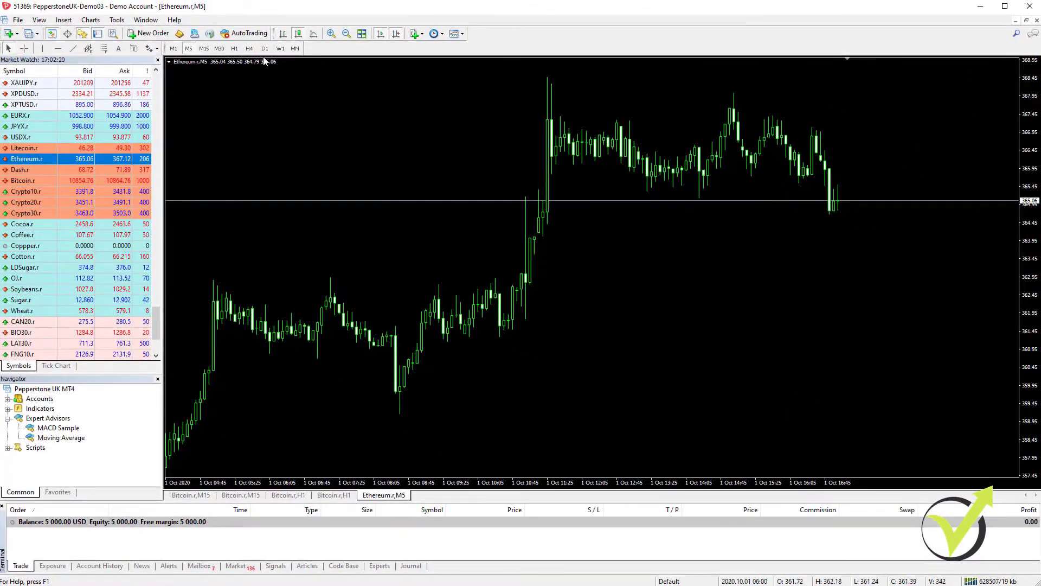
left_click(240, 47)
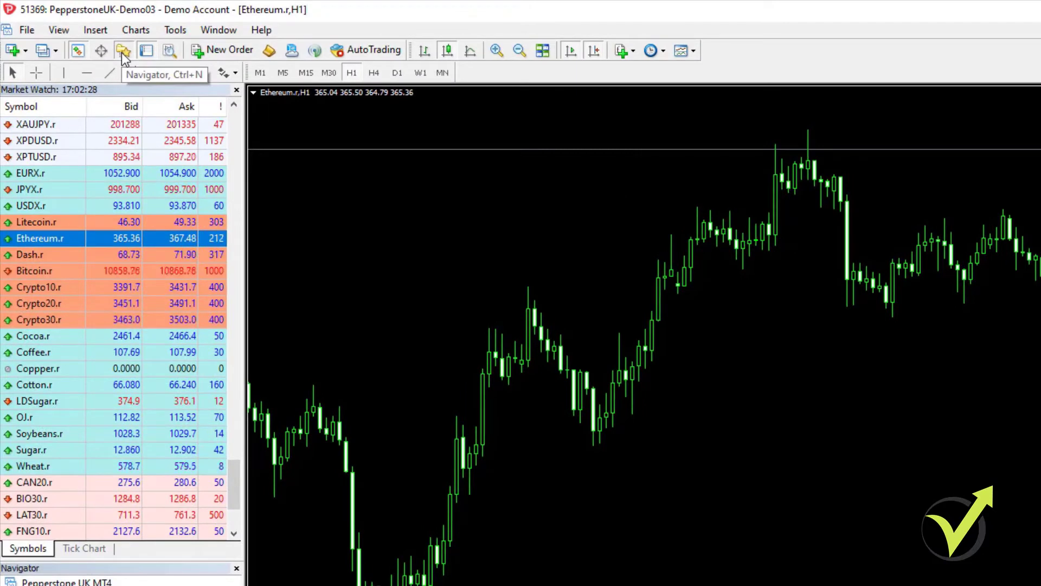
Step: Insert the Williams' Percent Range oscillator on the Ethereum.r chart with a period of 38
left_click(98, 31)
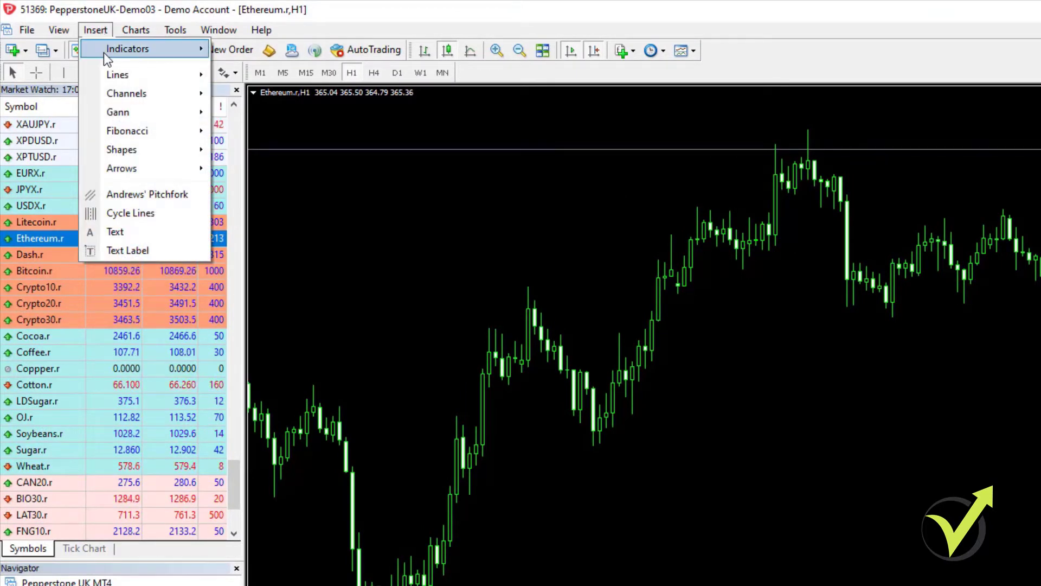
mouse_move(105, 53)
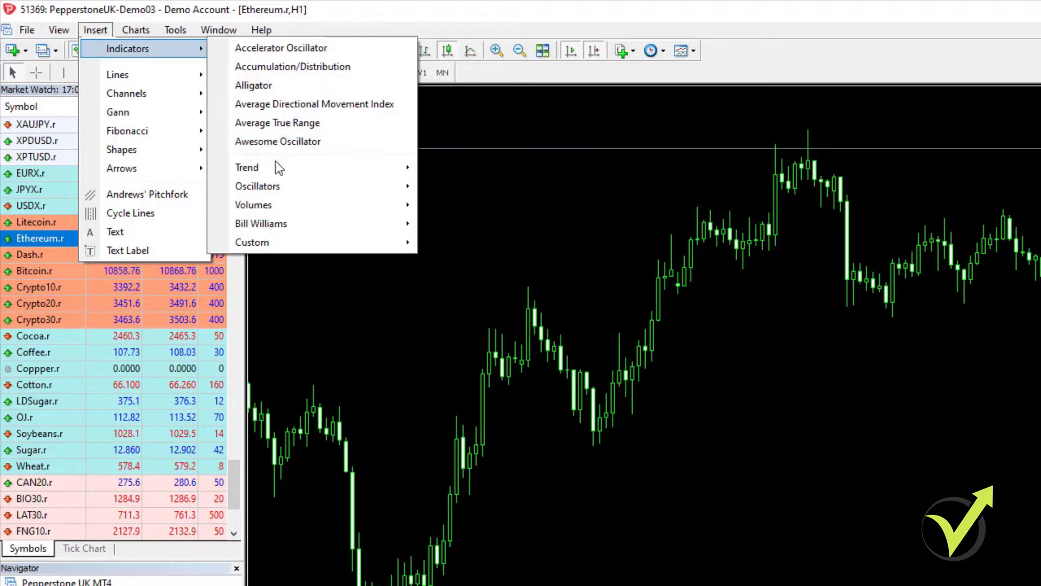
mouse_move(401, 189)
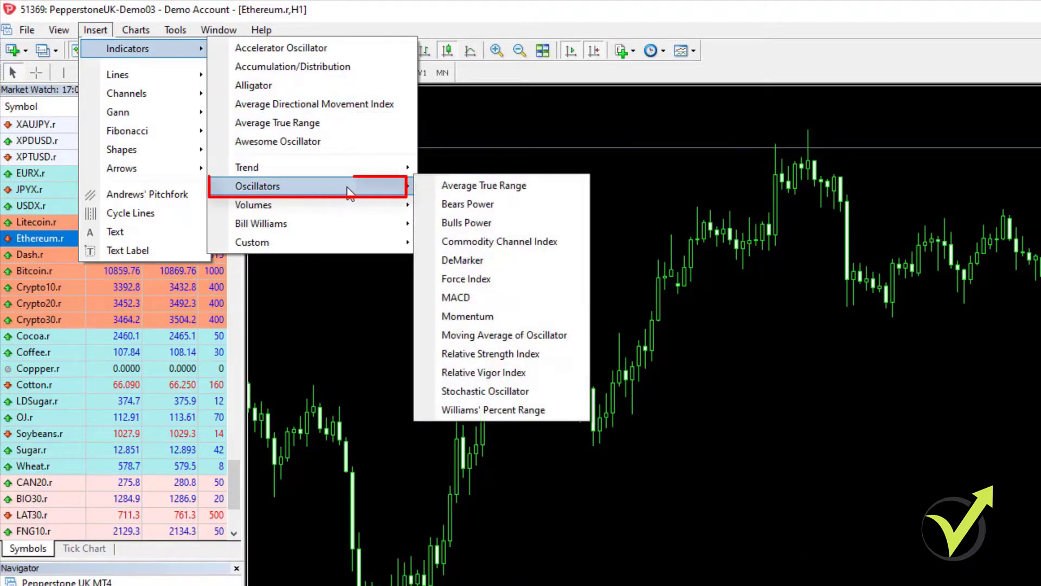
left_click(483, 413)
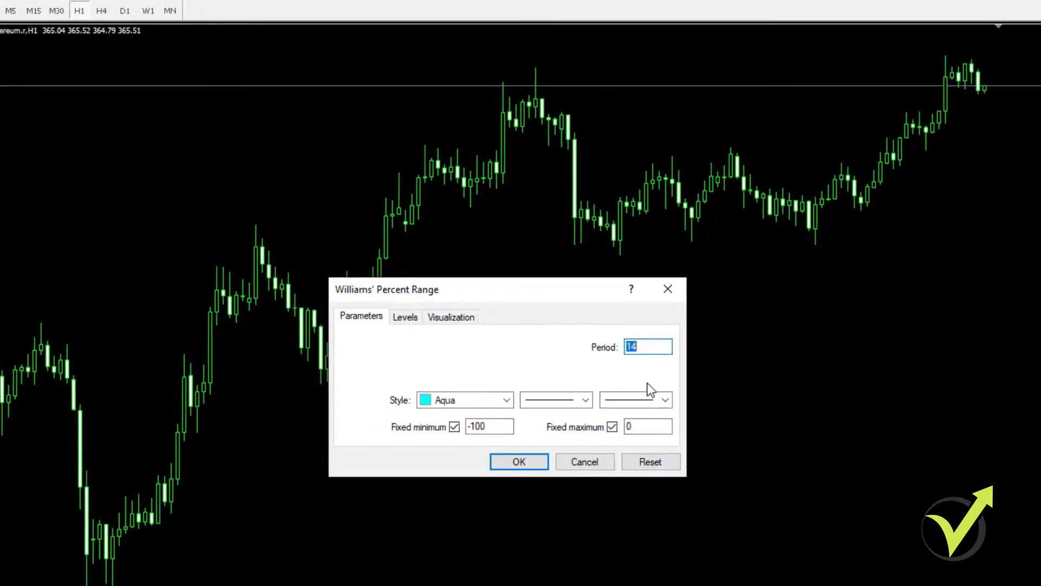
type("38")
Step: Set the Williams' Percent Range levels to -35 and -65 and confirm the indicator
left_click(407, 319)
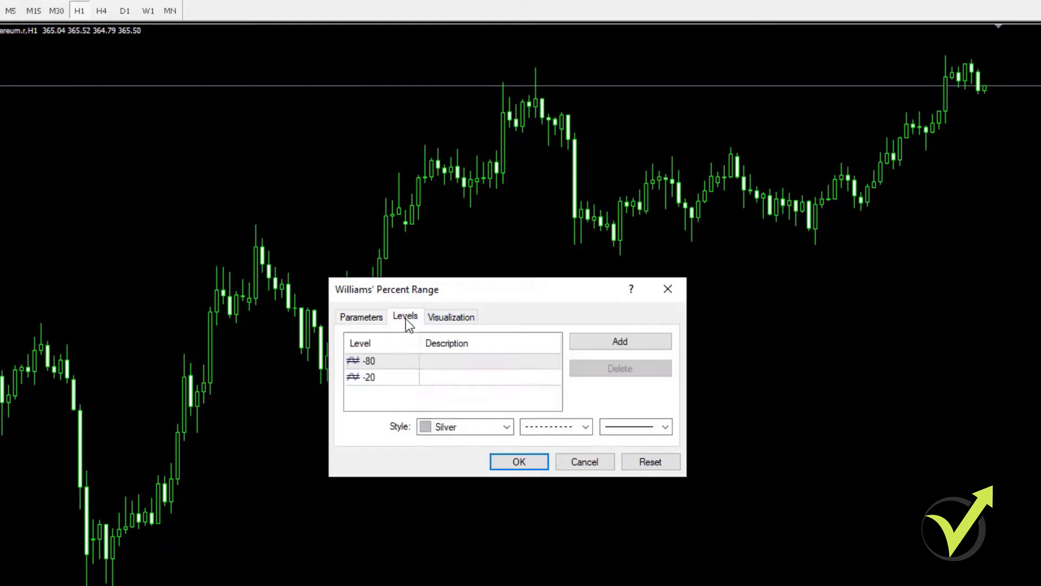
left_click(388, 378)
left_click(380, 378)
type("-35")
left_click(380, 362)
left_click(382, 362)
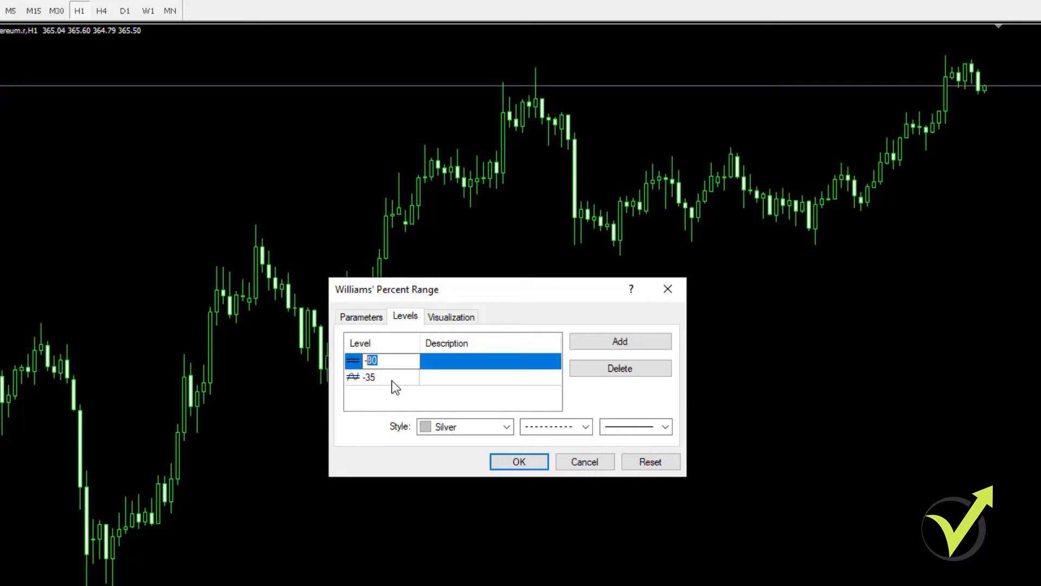
type("-65")
left_click(526, 462)
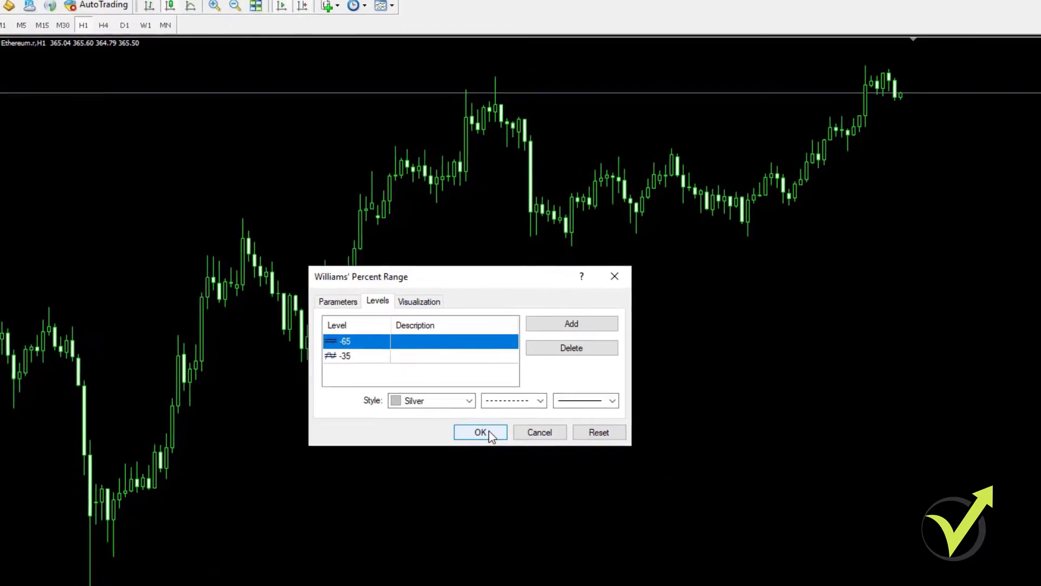
left_click(483, 432)
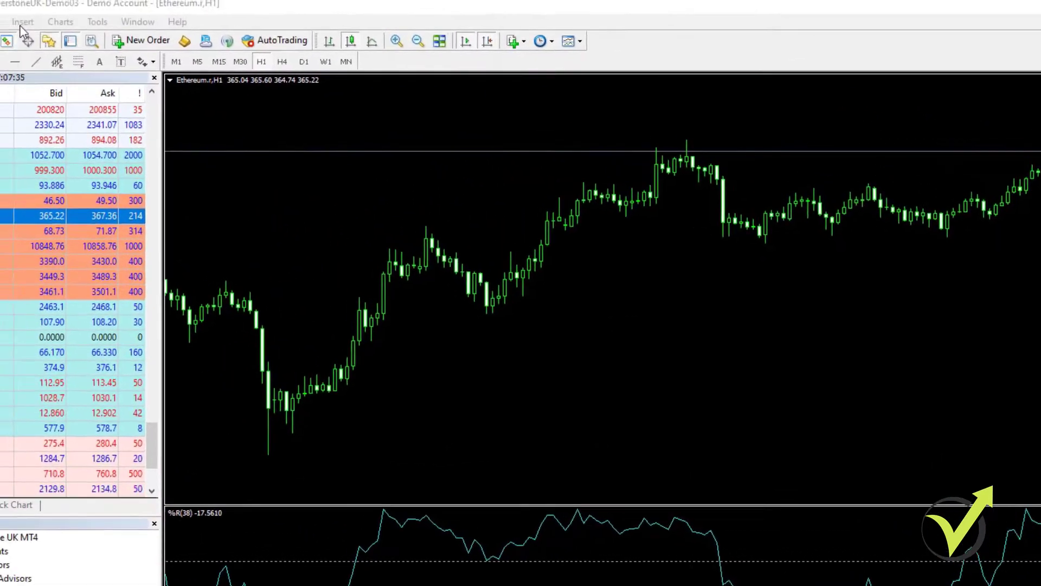
Step: Insert the DeMarker oscillator on the Ethereum.r chart with a period of 28
left_click(18, 21)
mouse_move(34, 42)
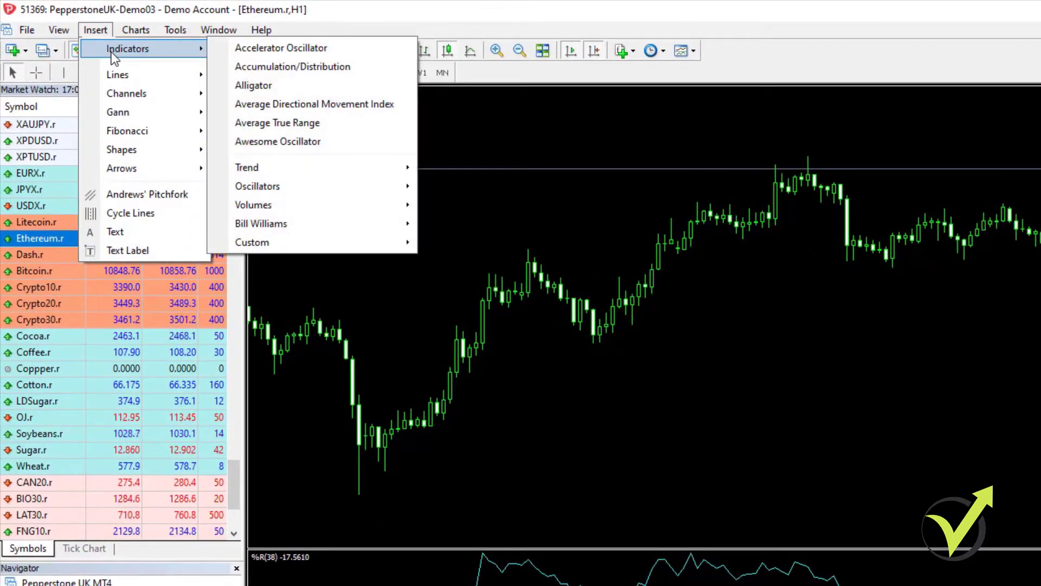
mouse_move(288, 184)
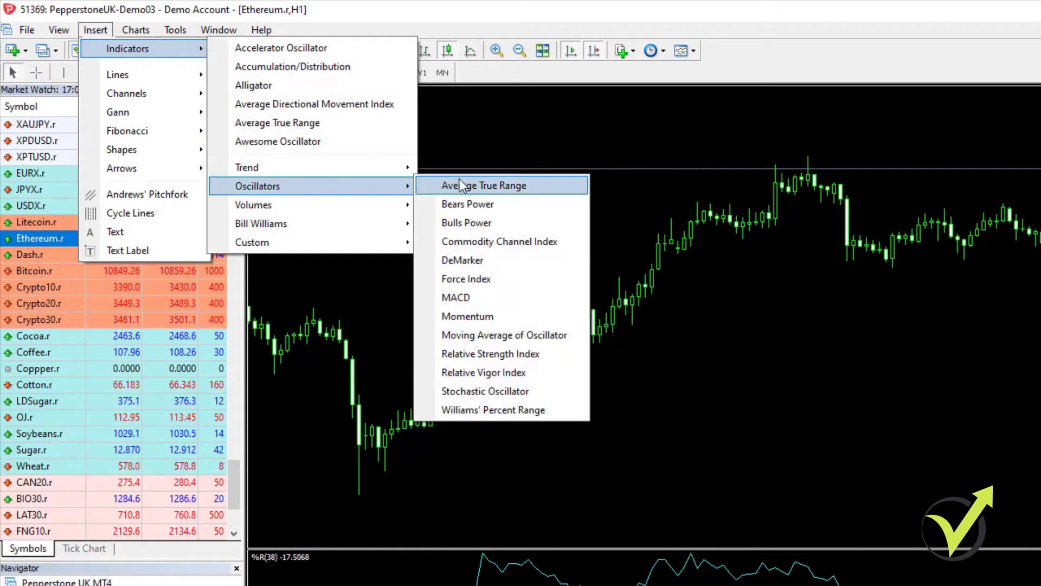
left_click(464, 252)
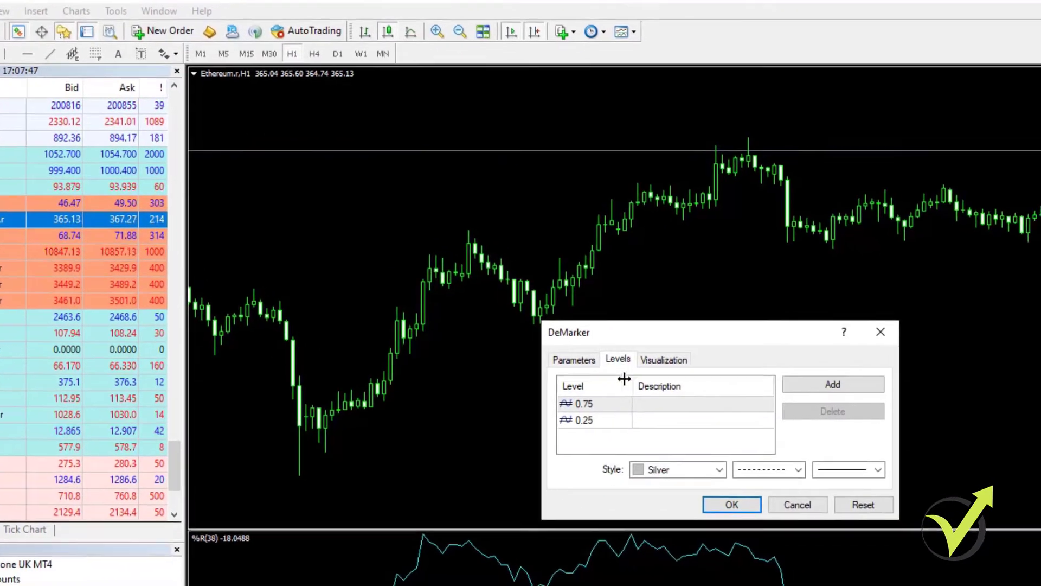
left_click(632, 379)
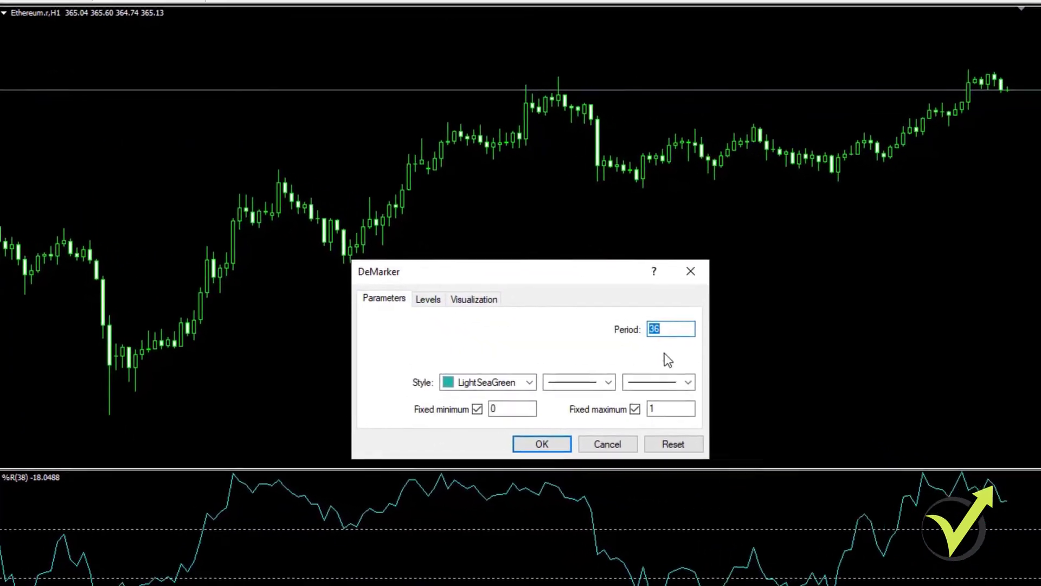
left_click(683, 330)
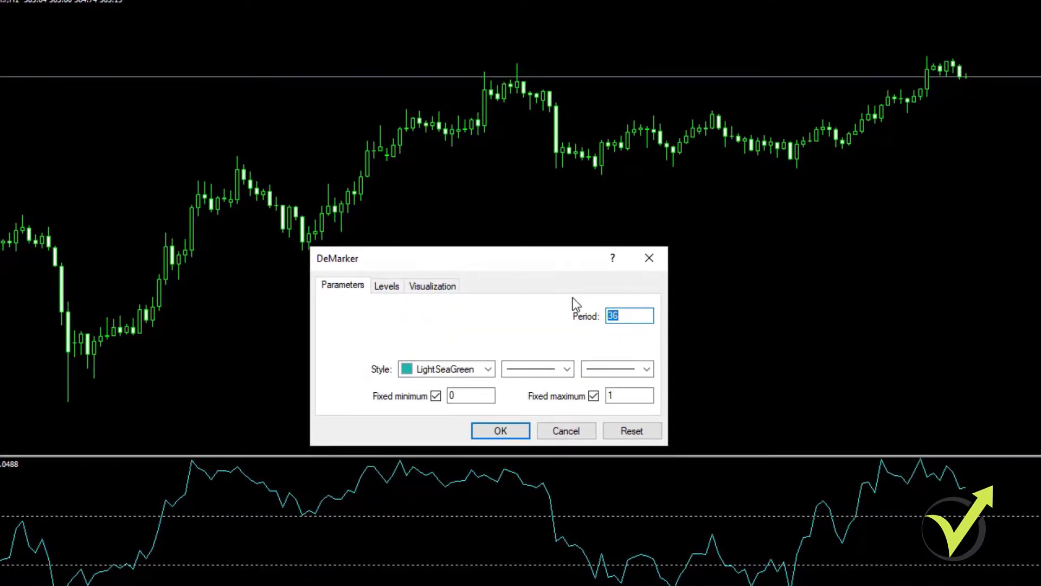
Step: Set the DeMarker levels to 0.30 and 0.7 and confirm the indicator
left_click(387, 287)
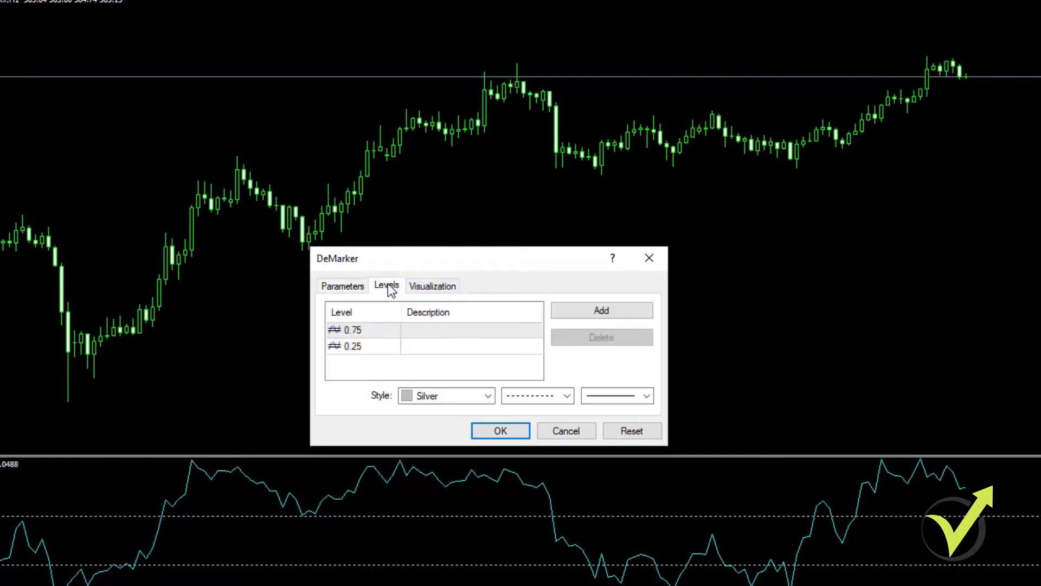
double_click(362, 331)
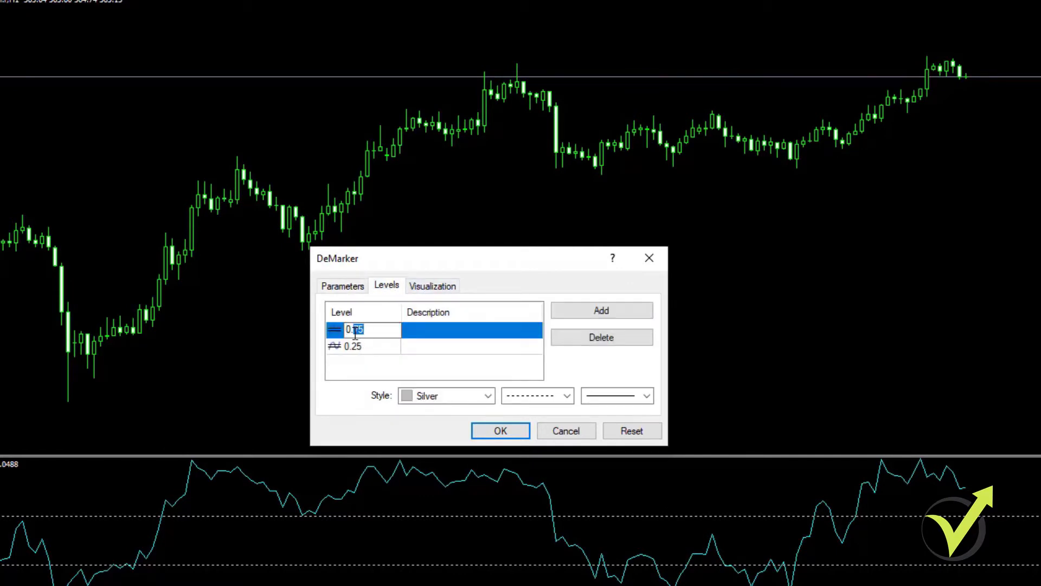
left_click(373, 346)
left_click(375, 346)
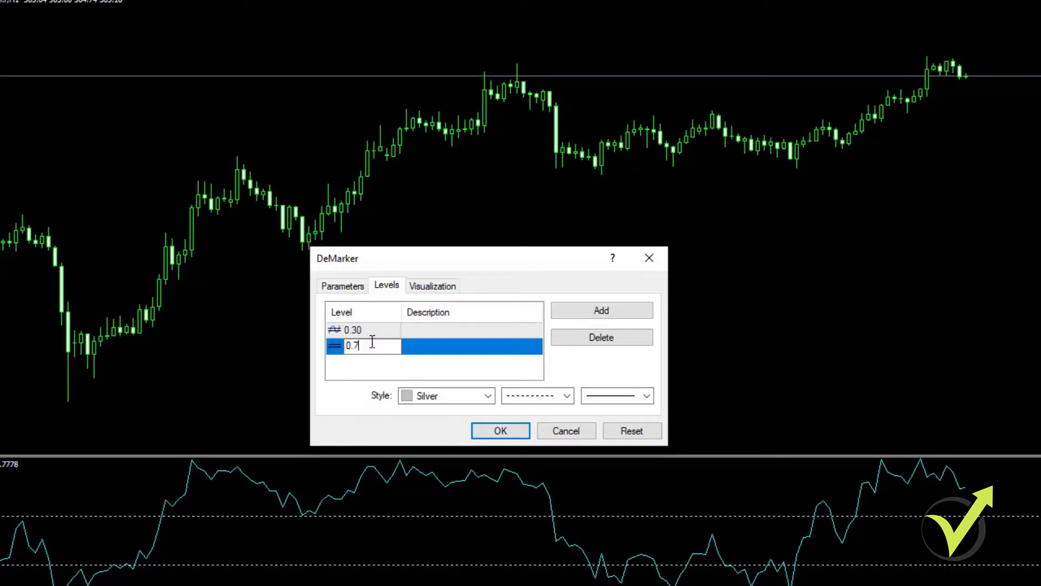
left_click(501, 430)
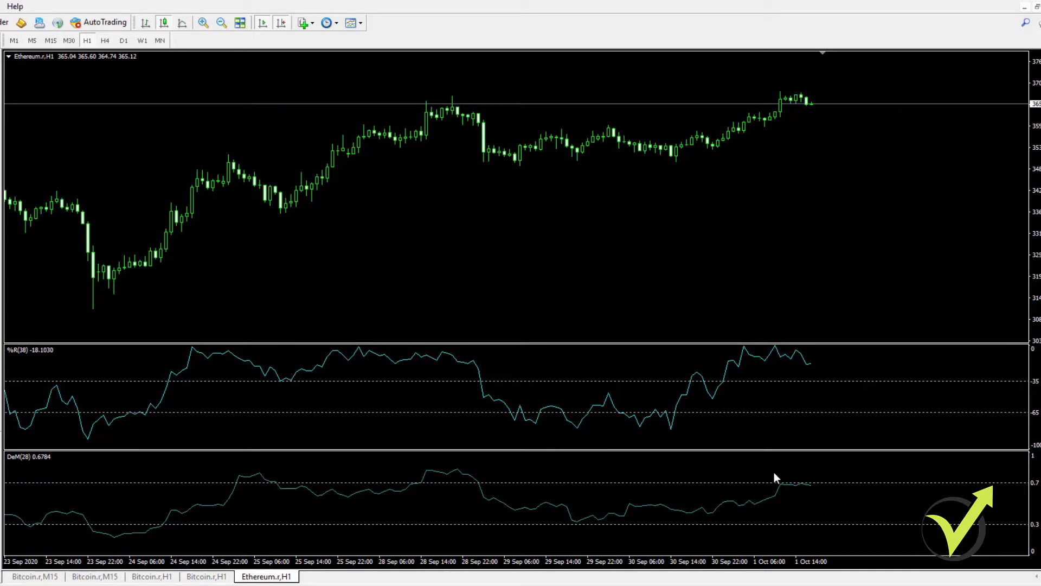
Step: Examine with the crosshair where the Williams' Percent Range and DeMarker lines cross their levels relative to the price candles
middle_click(744, 293)
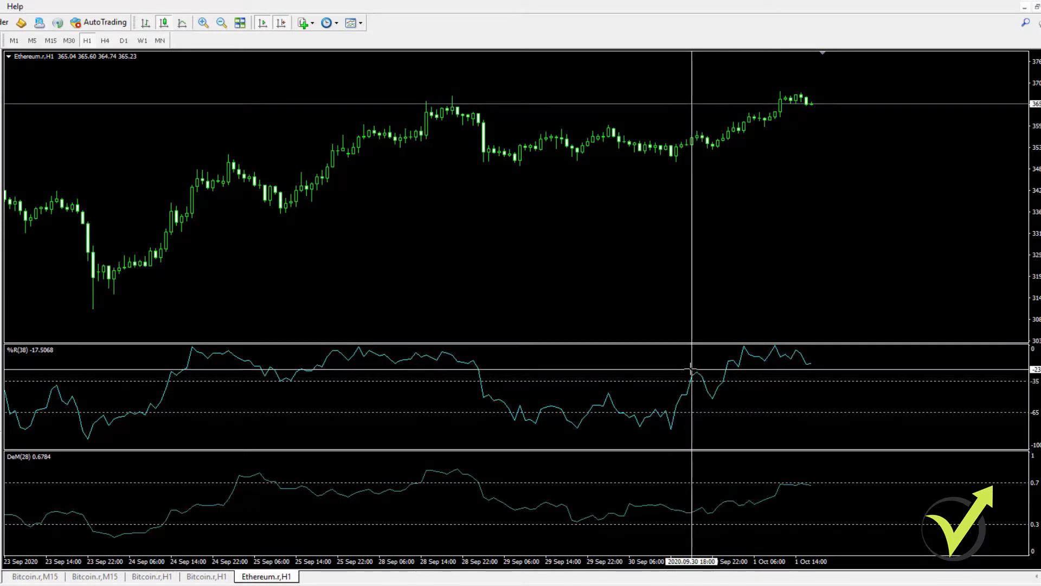
mouse_move(686, 394)
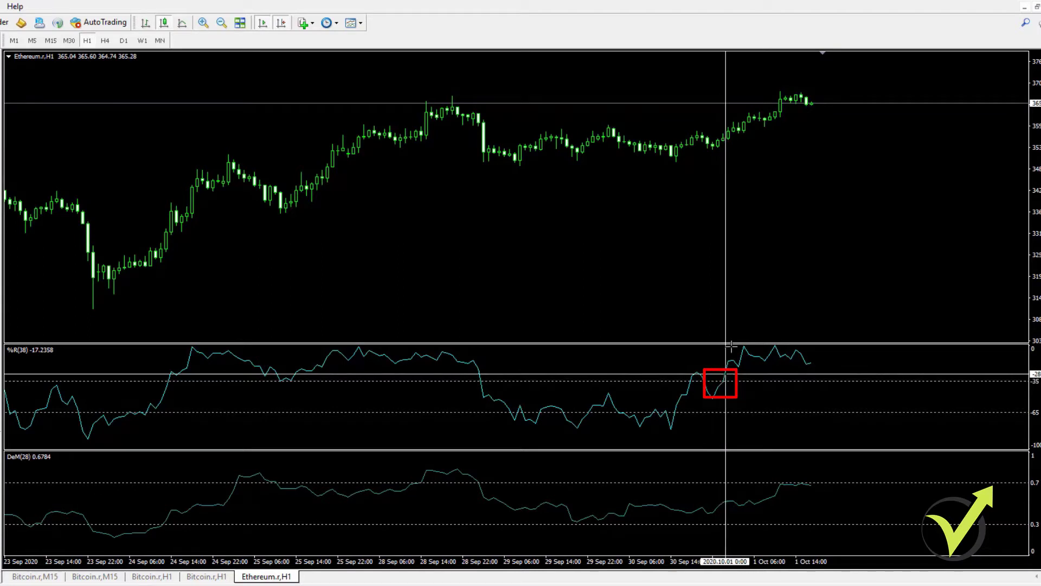
mouse_move(715, 144)
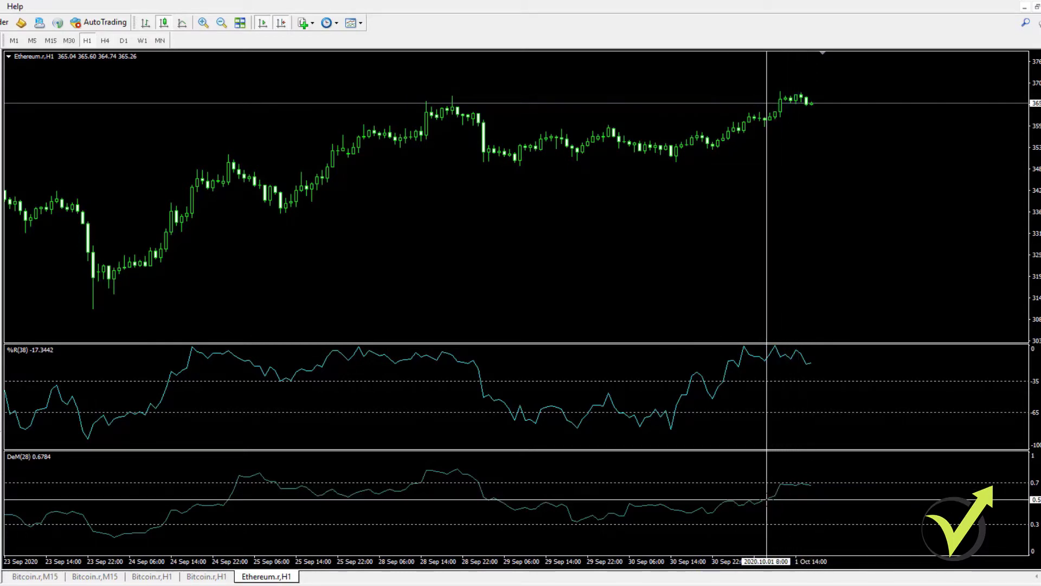
mouse_move(765, 498)
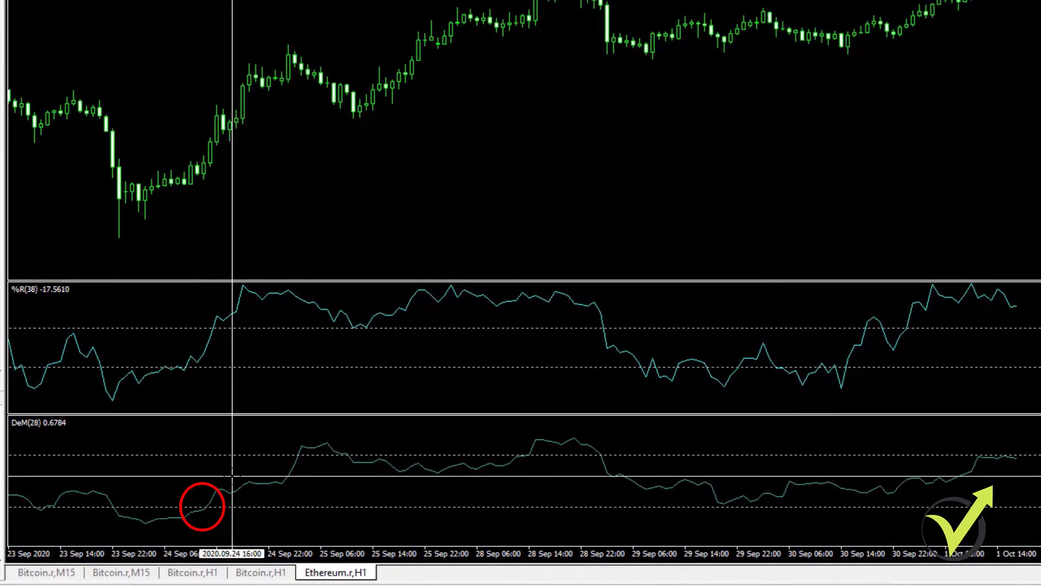
mouse_move(200, 510)
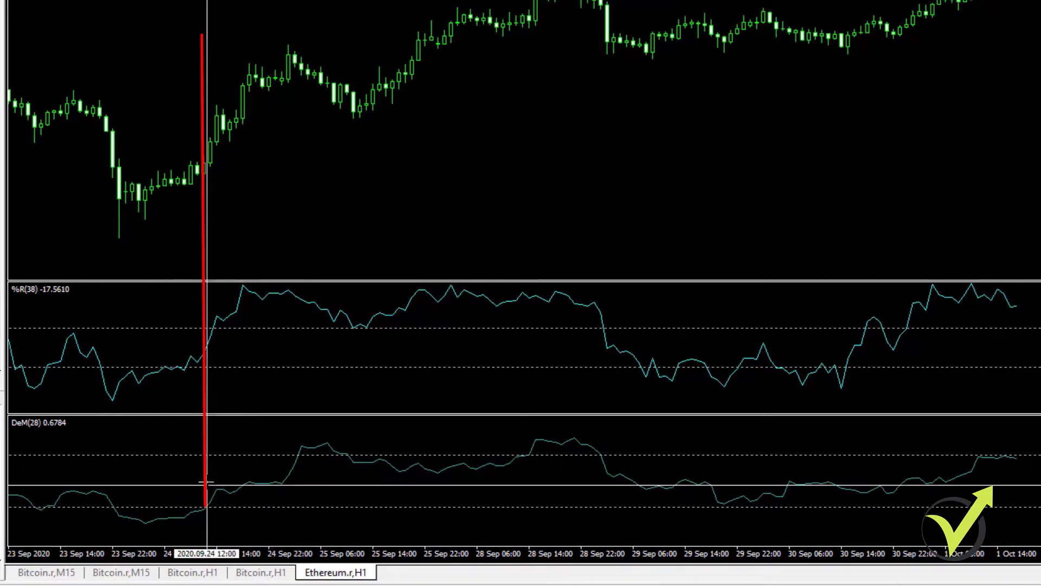
left_click(210, 329)
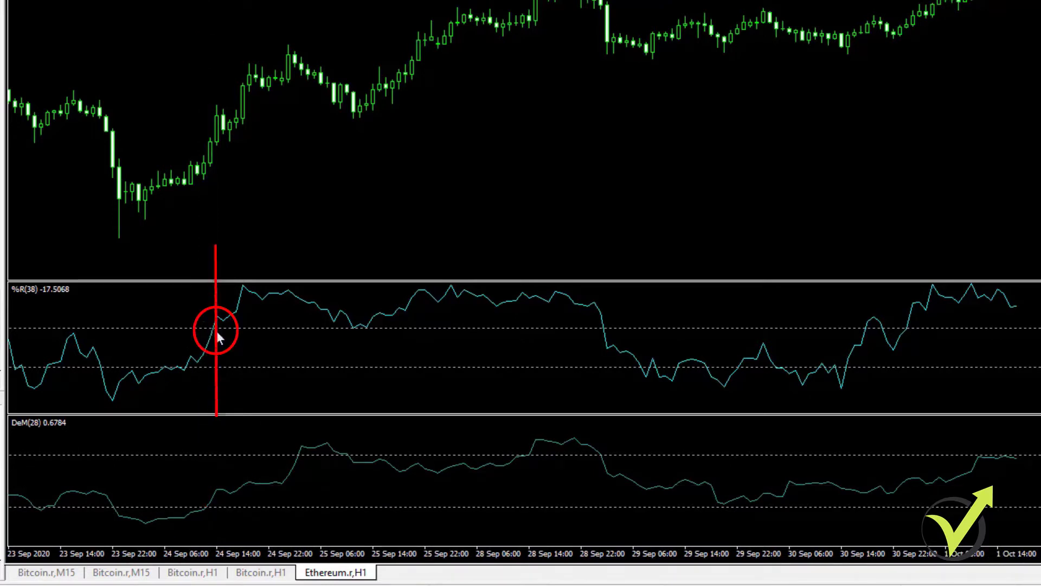
Step: Mark the 12 August 2020 entry signal in the chart history with a vertical line and a horizontal line at the entry price
mouse_move(325, 217)
left_mouse_down()
mouse_move(922, 212)
mouse_move(954, 216)
mouse_move(948, 233)
mouse_move(1040, 231)
mouse_move(1040, 222)
left_mouse_up()
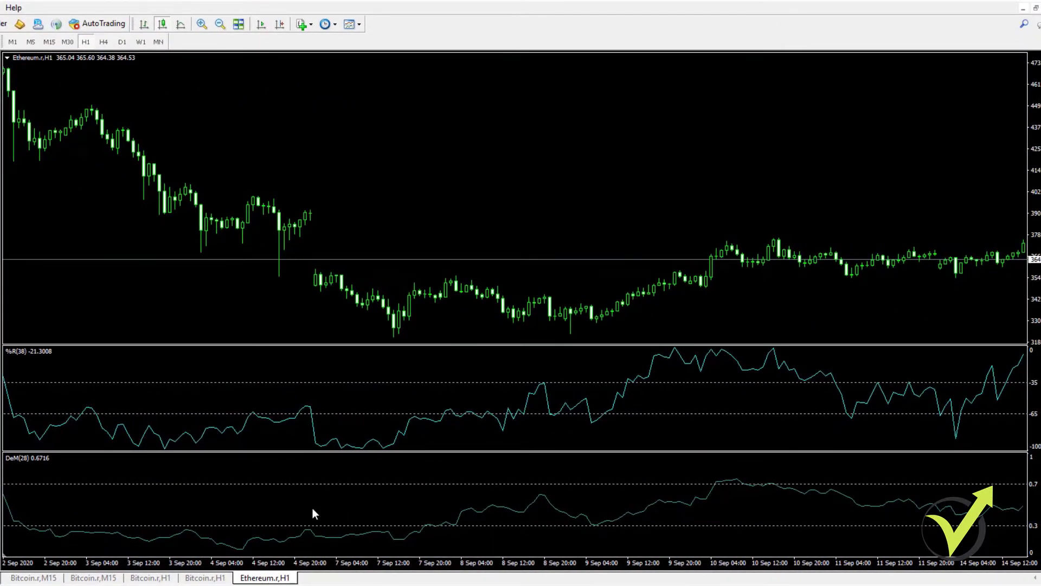
scroll(325, 267, "up", 15)
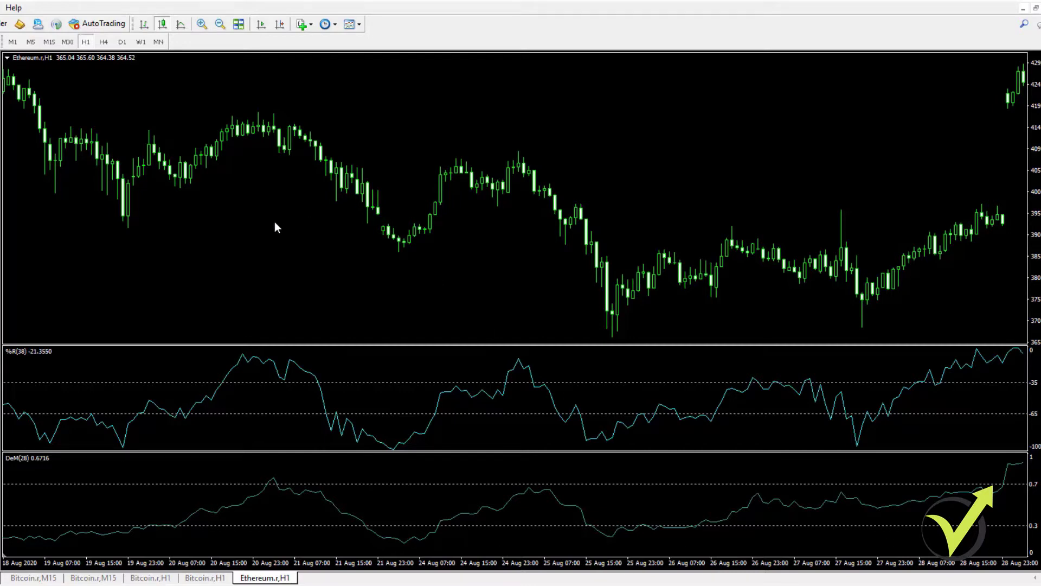
scroll(416, 272, "up", 10)
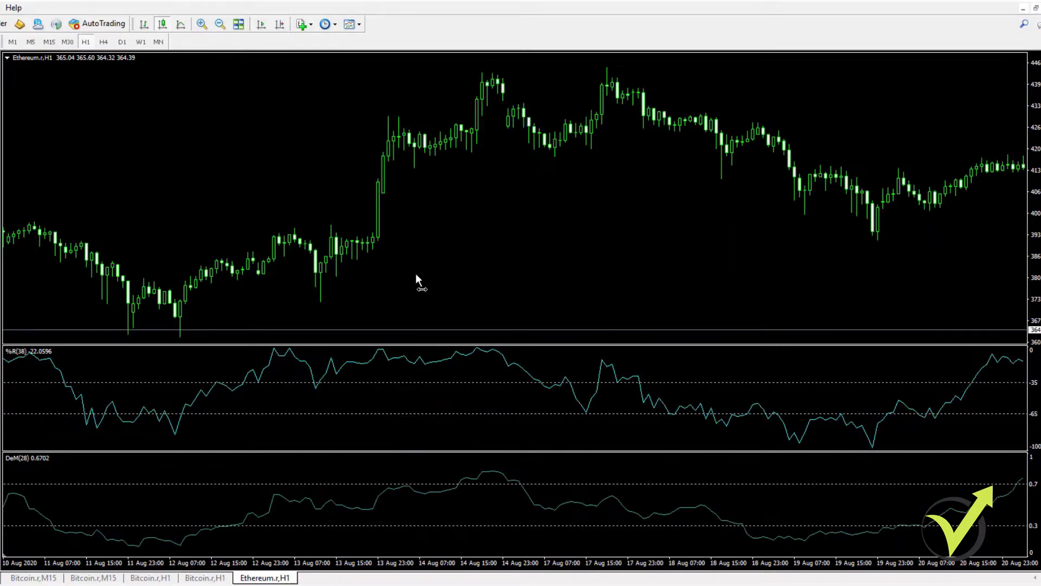
scroll(417, 275, "up", 3)
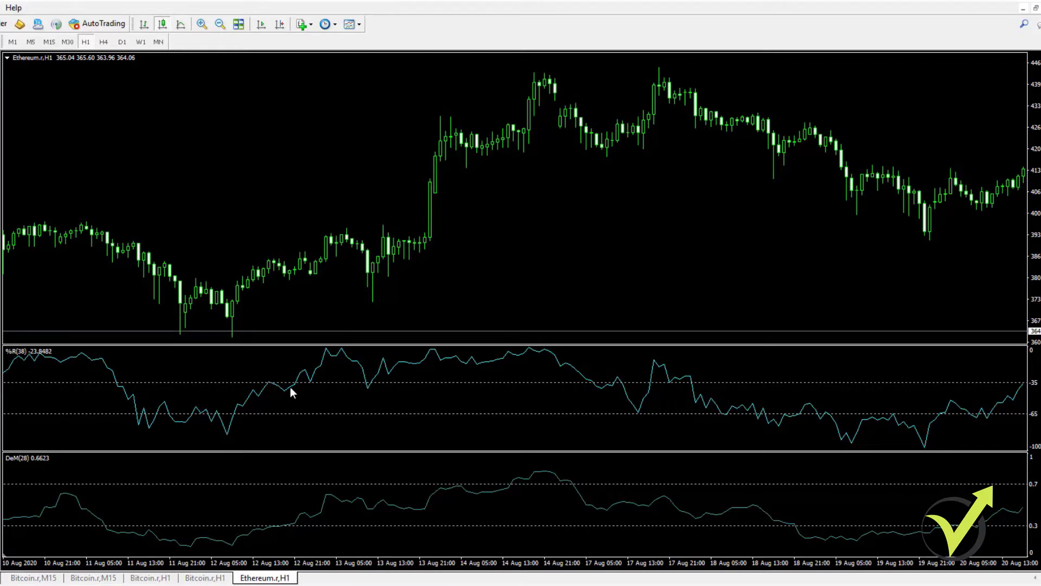
key("ctrl+f")
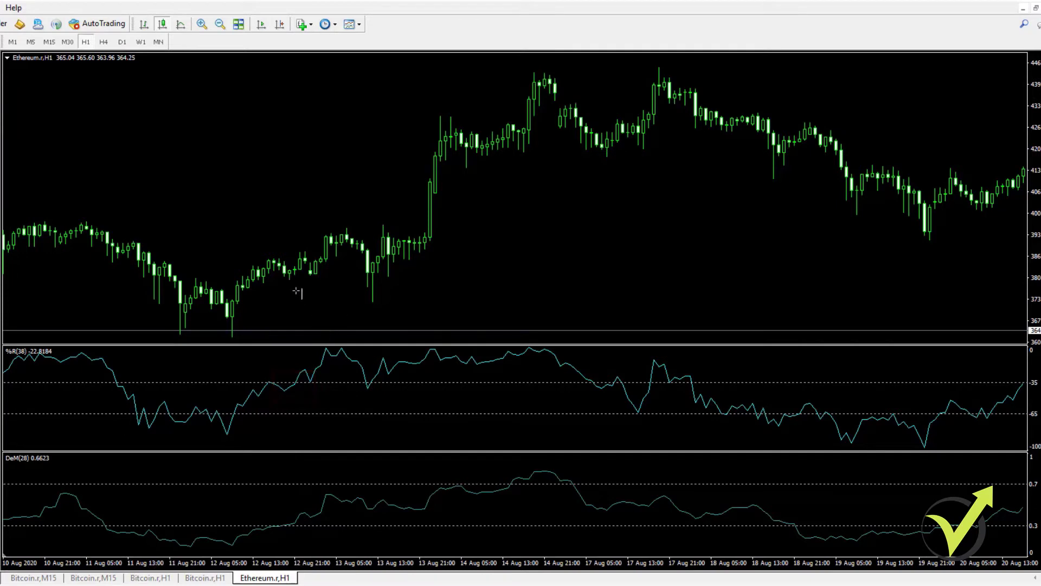
left_click(292, 272)
mouse_move(291, 272)
left_mouse_down()
mouse_move(279, 273)
mouse_move(301, 278)
left_mouse_up()
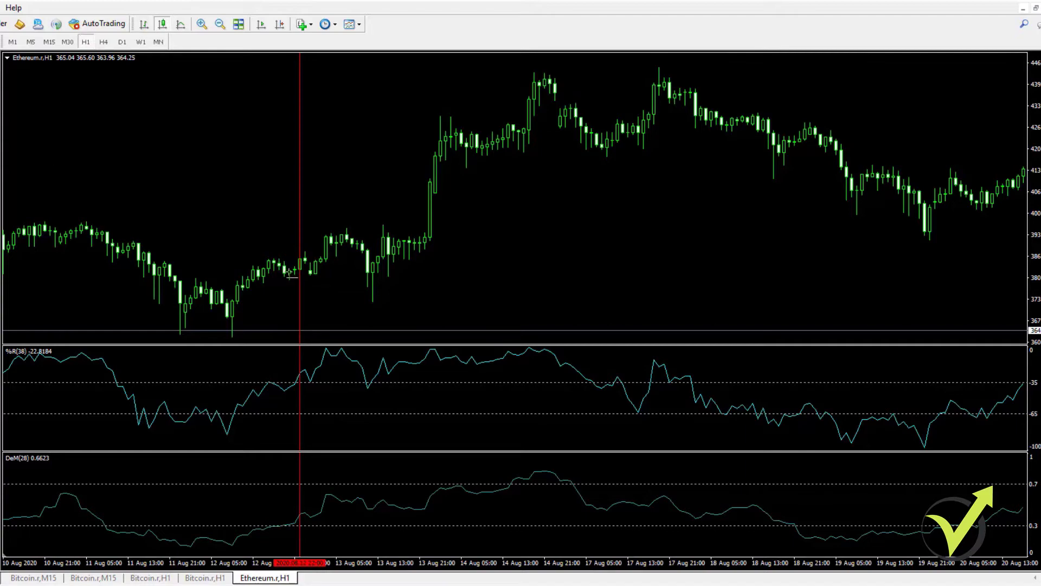
left_click(290, 269)
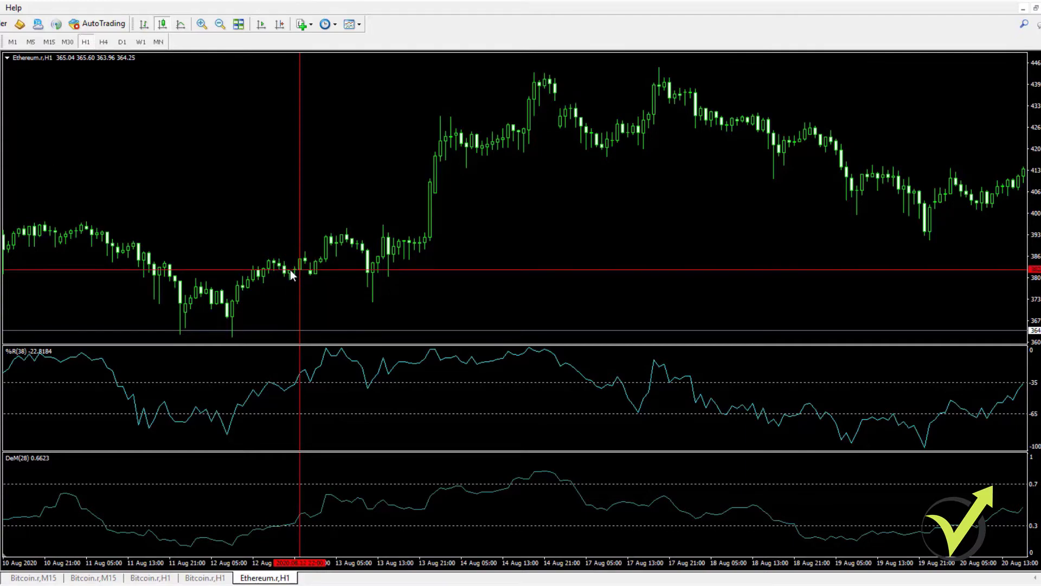
Step: Change the colour of the horizontal entry line of the 12 August signal to Lime
right_click(290, 270)
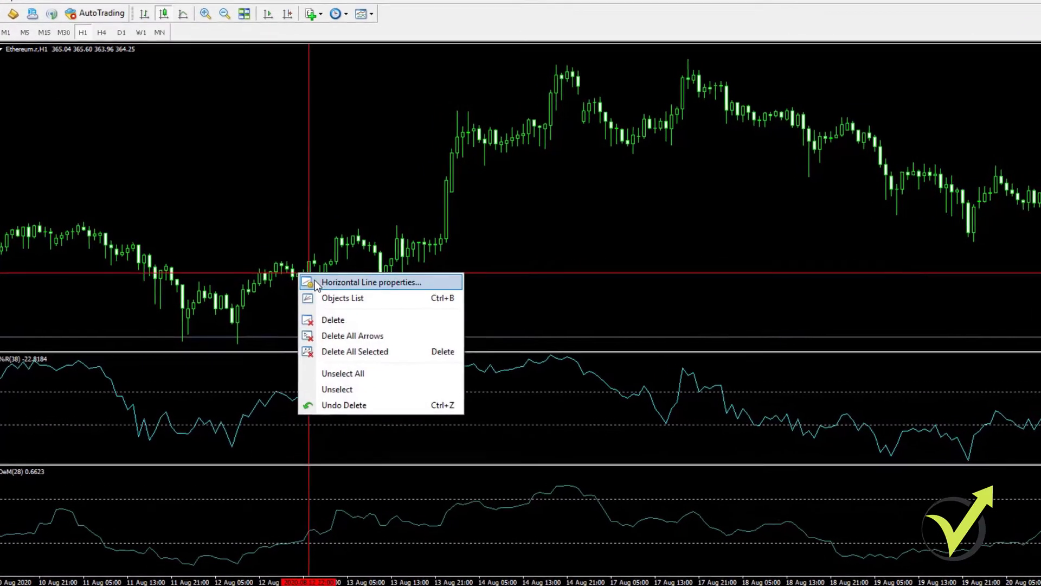
left_click(315, 281)
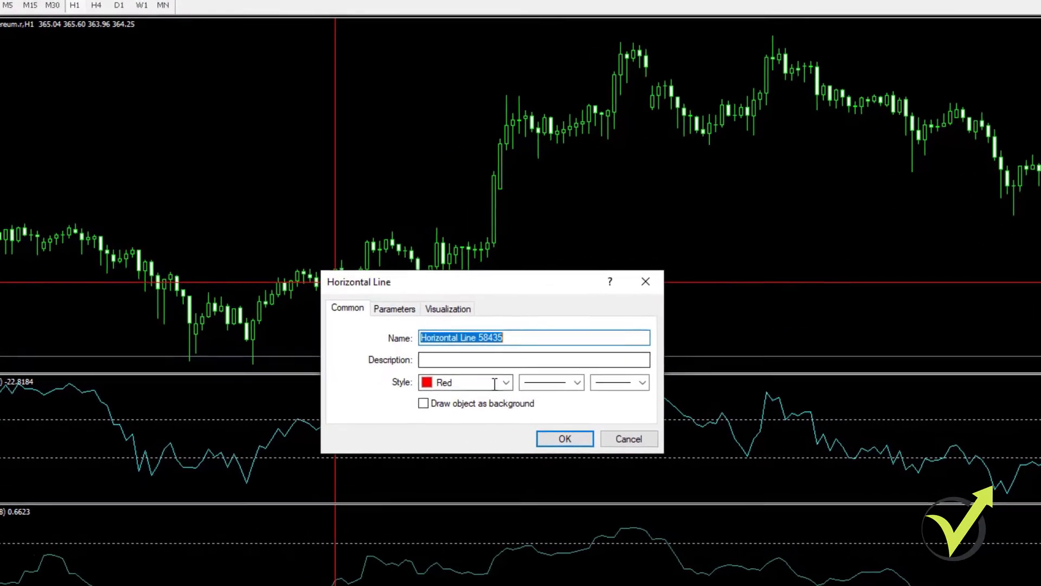
left_click(457, 360)
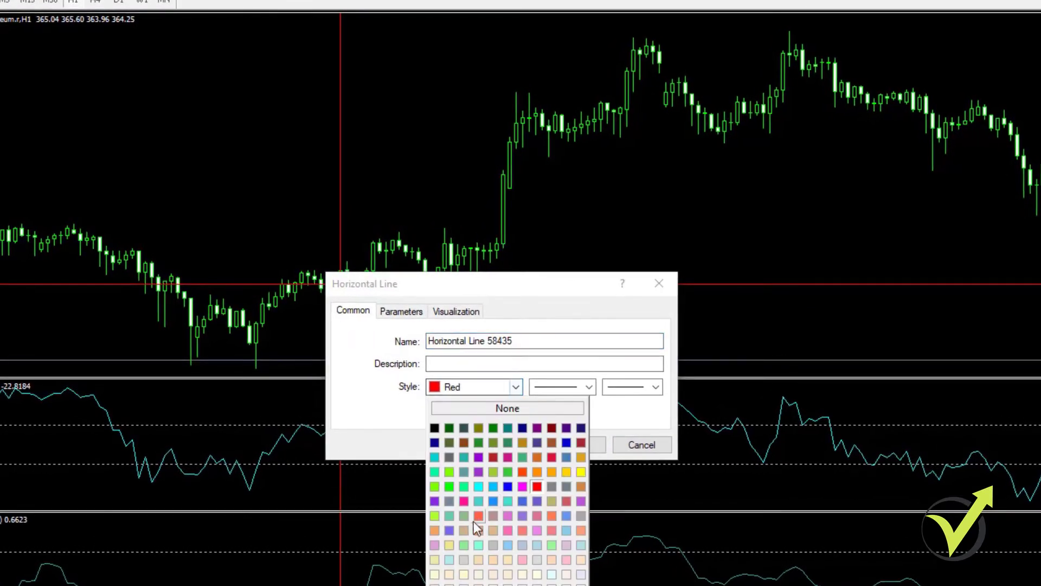
left_click(450, 485)
left_click(565, 442)
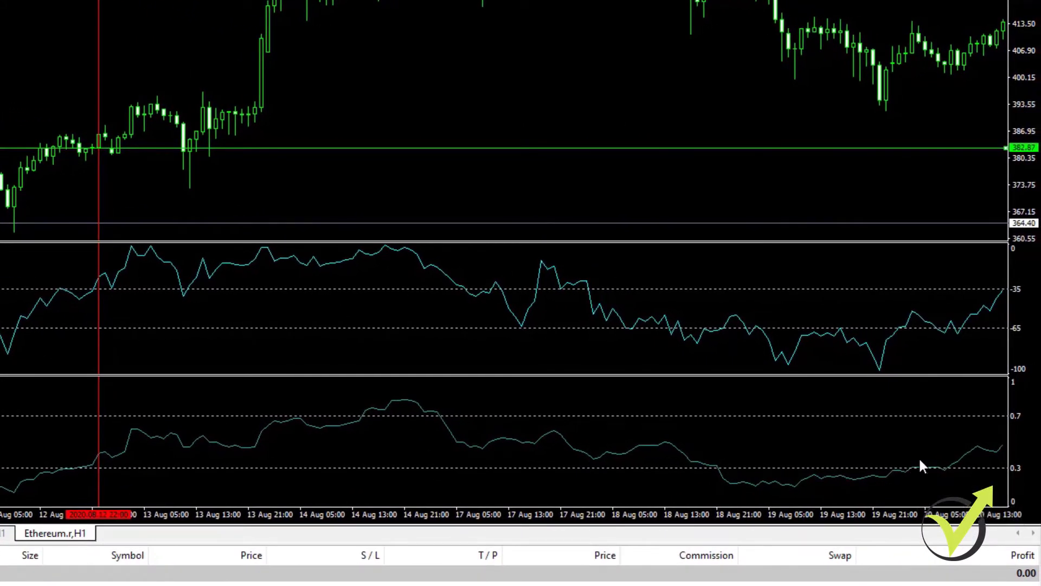
Step: Mark the 20 August 2020 signal with a vertical line and a green horizontal line at about 411.24
mouse_move(912, 469)
left_click(898, 206)
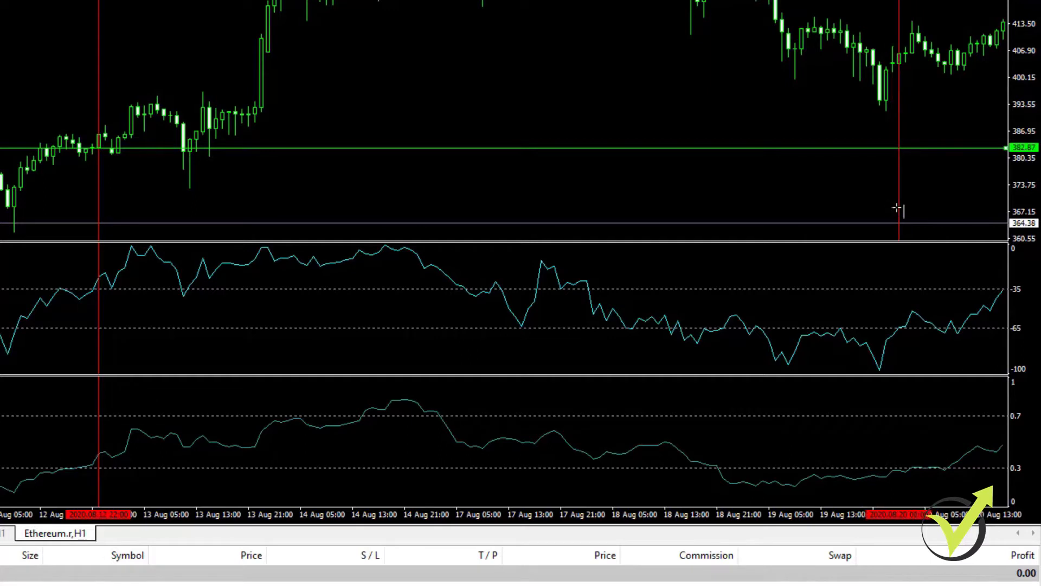
left_click_drag(899, 213, 920, 217)
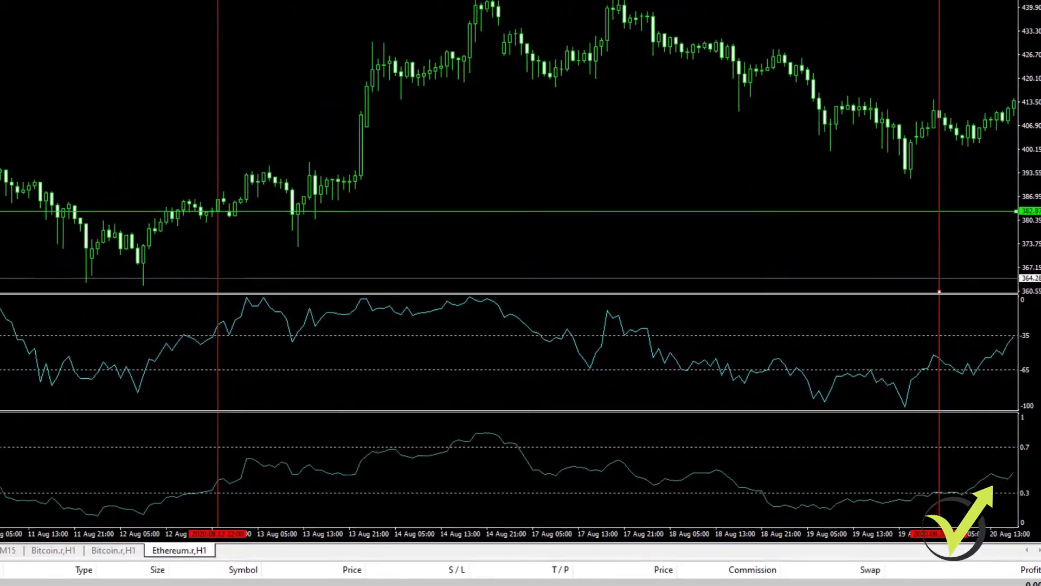
left_click(917, 120)
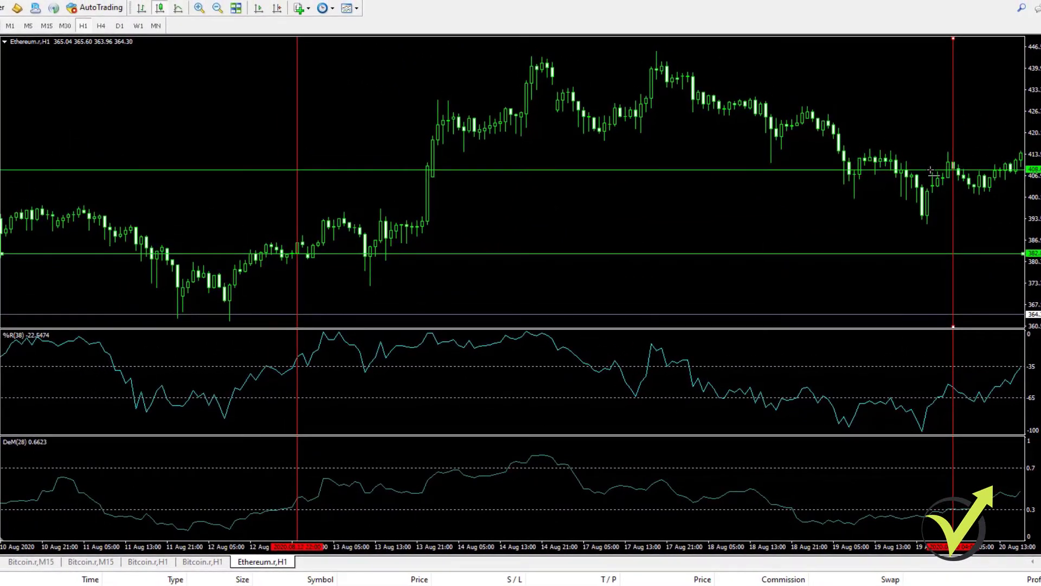
left_click_drag(931, 172, 929, 162)
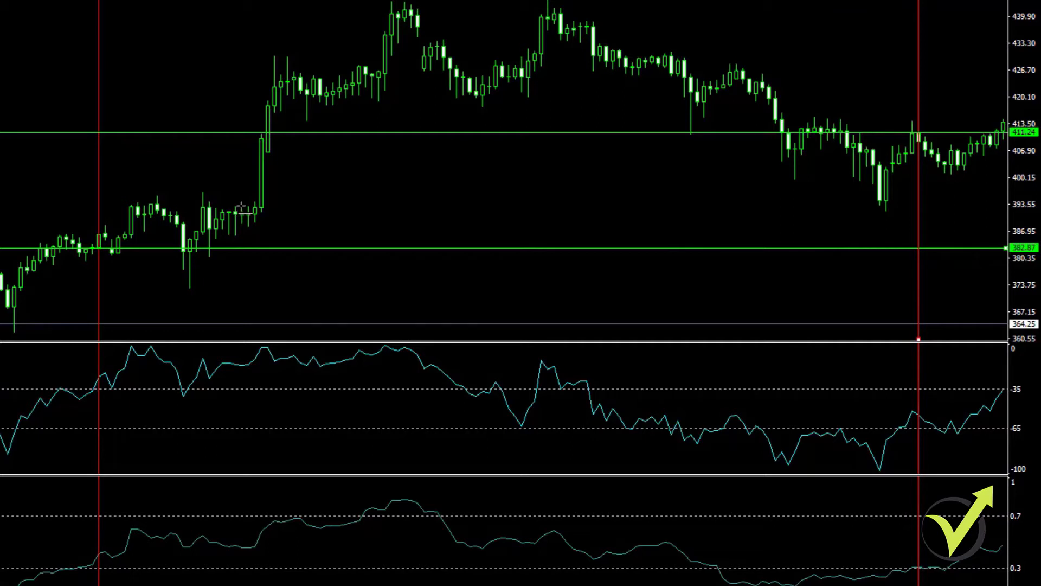
Step: Place a green horizontal line at about 472.41, well above the candles, extending the price scale to fit it
left_click_drag(261, 103, 258, 1)
left_click_drag(1029, 47, 1019, 103)
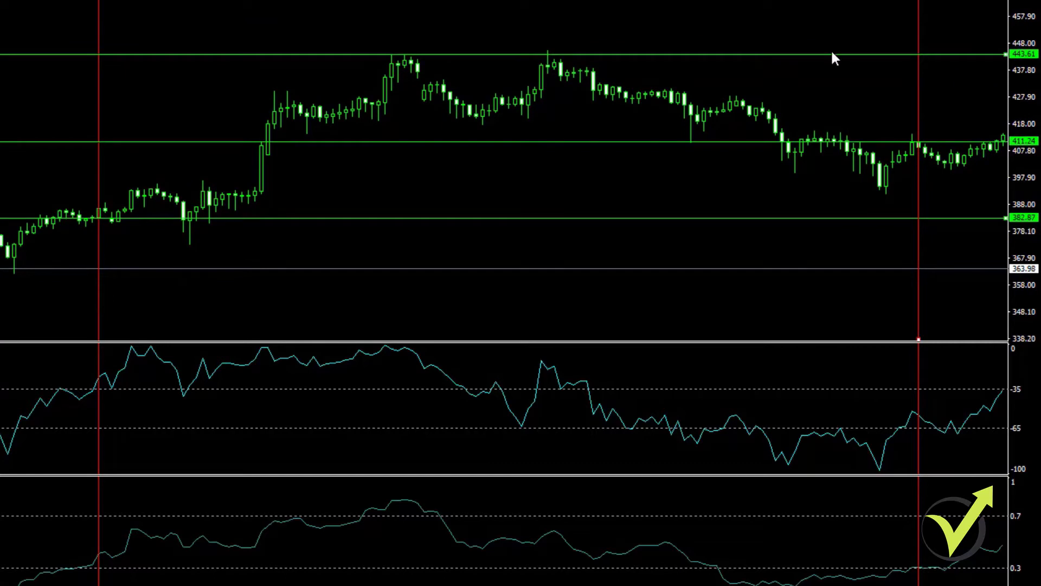
left_click_drag(833, 54, 832, 1)
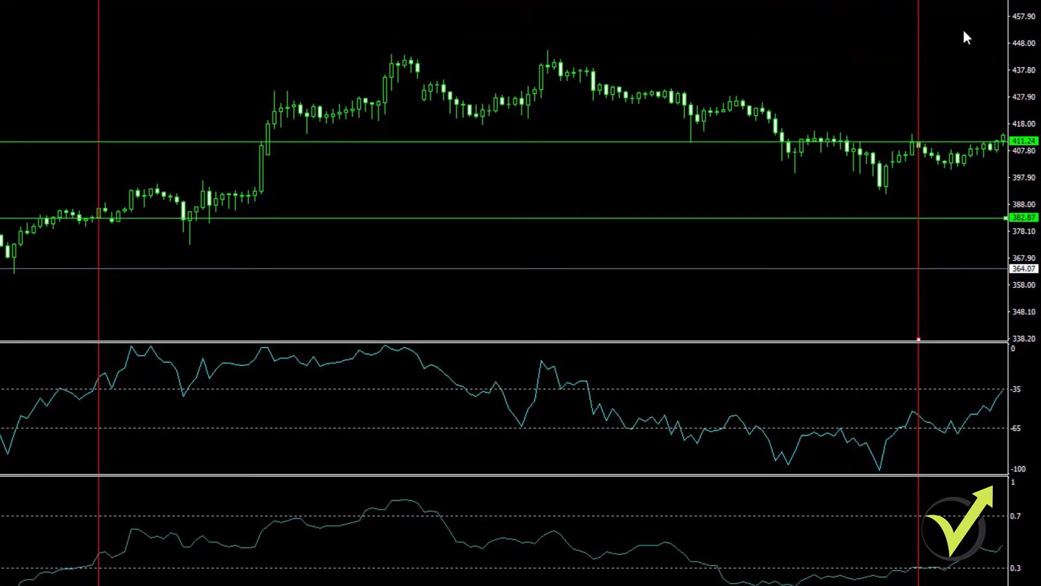
left_click_drag(1017, 46, 1015, 71)
left_click_drag(860, 37, 858, 23)
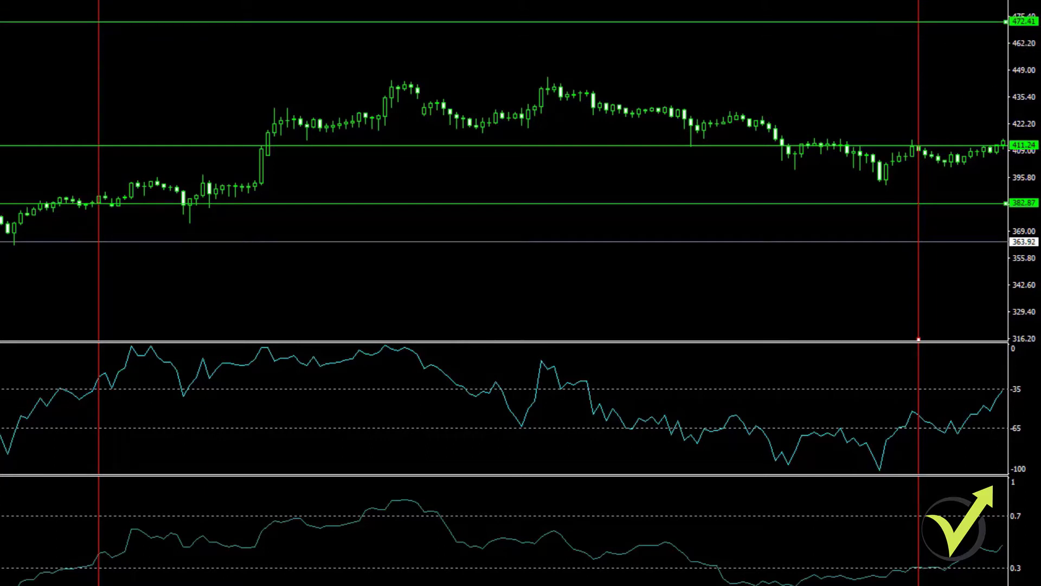
Step: Add a horizontal line below the entry price, colour it red and set its value to 367.87
left_click(137, 245)
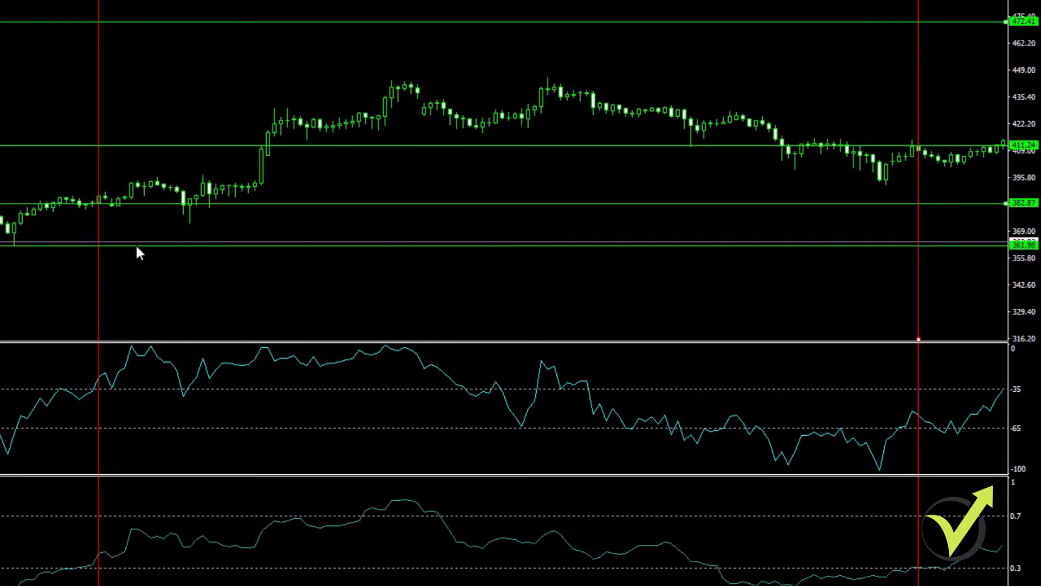
left_click_drag(1022, 270, 1025, 228)
left_click(144, 276)
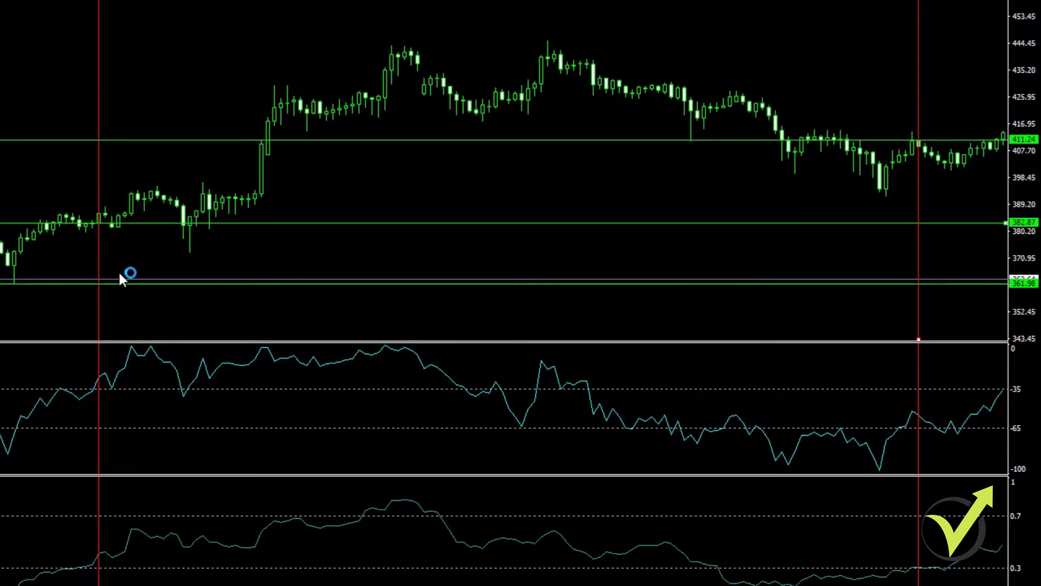
right_click(106, 288)
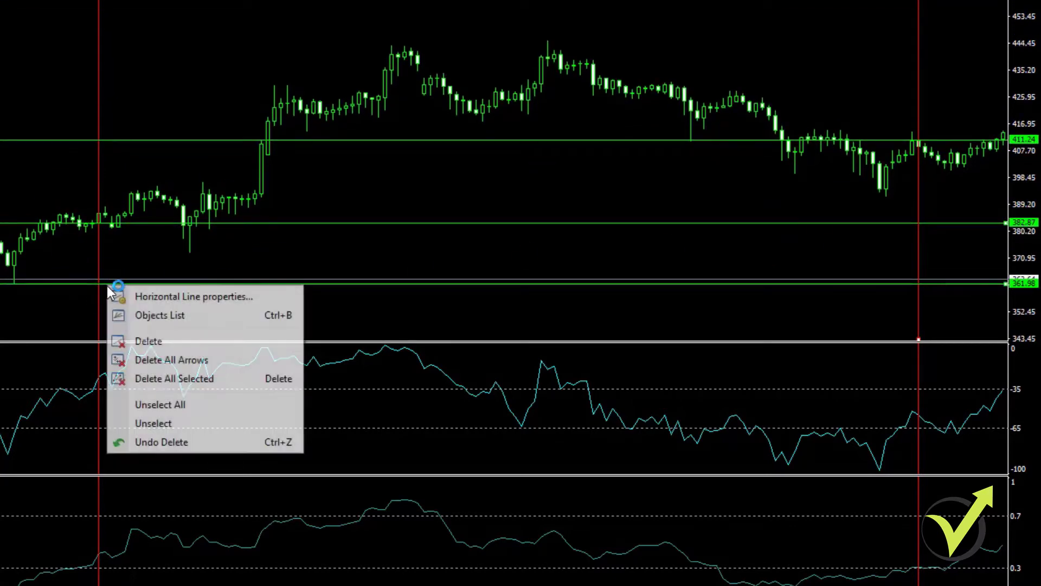
left_click(124, 295)
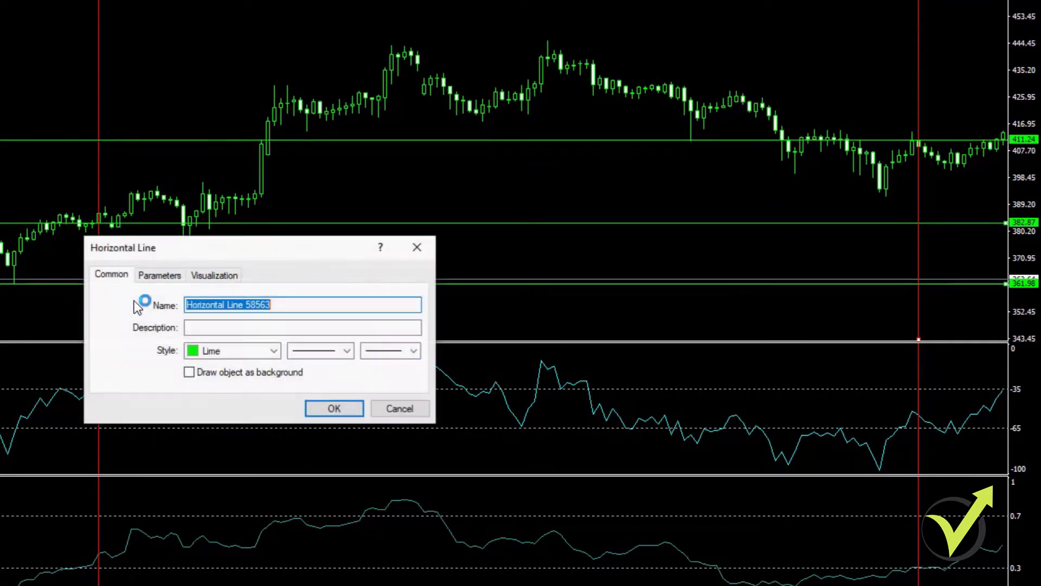
left_click(271, 351)
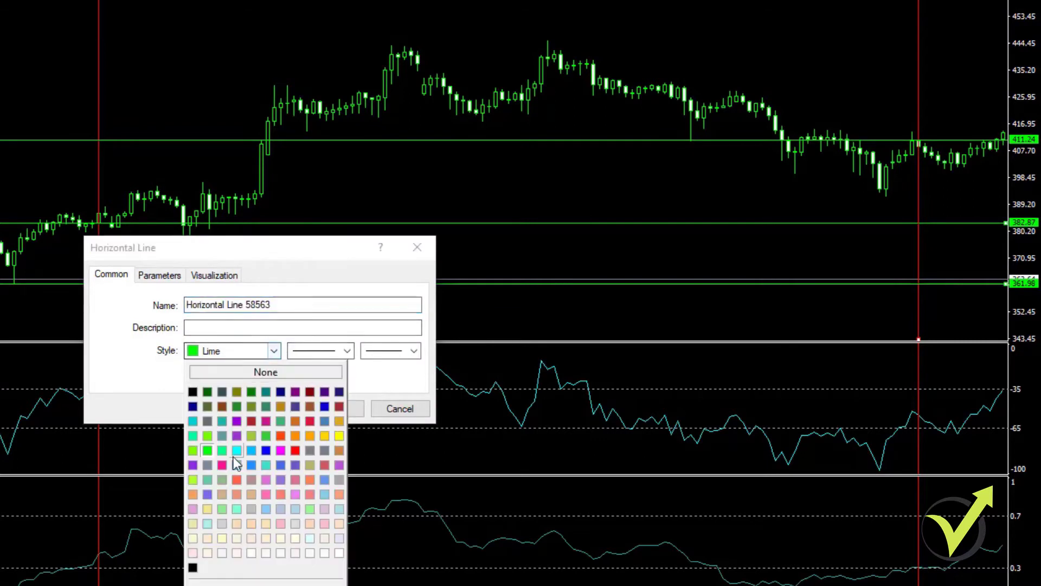
left_click(295, 451)
left_click(175, 276)
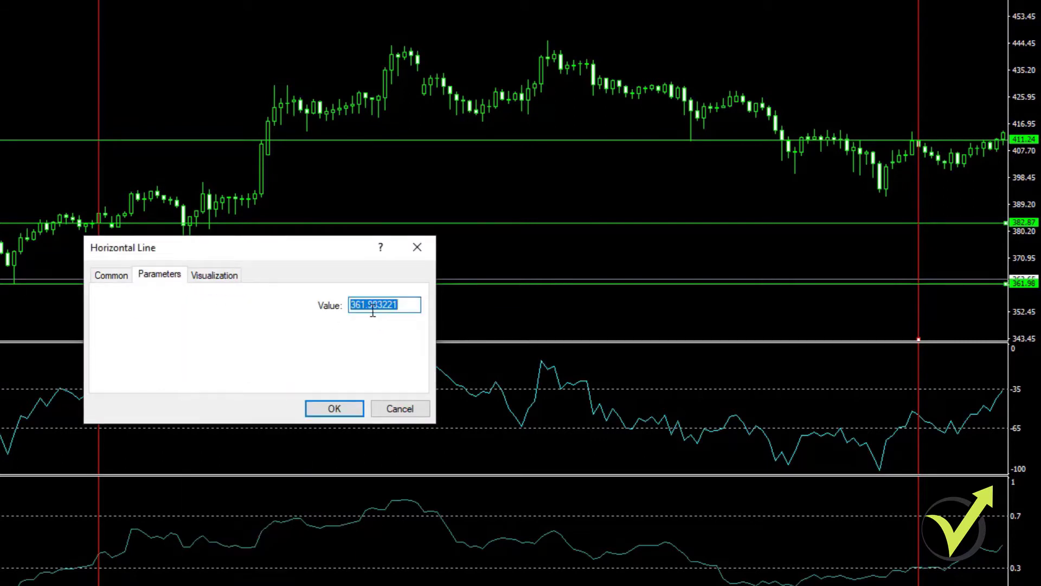
type("367.87")
left_click(352, 412)
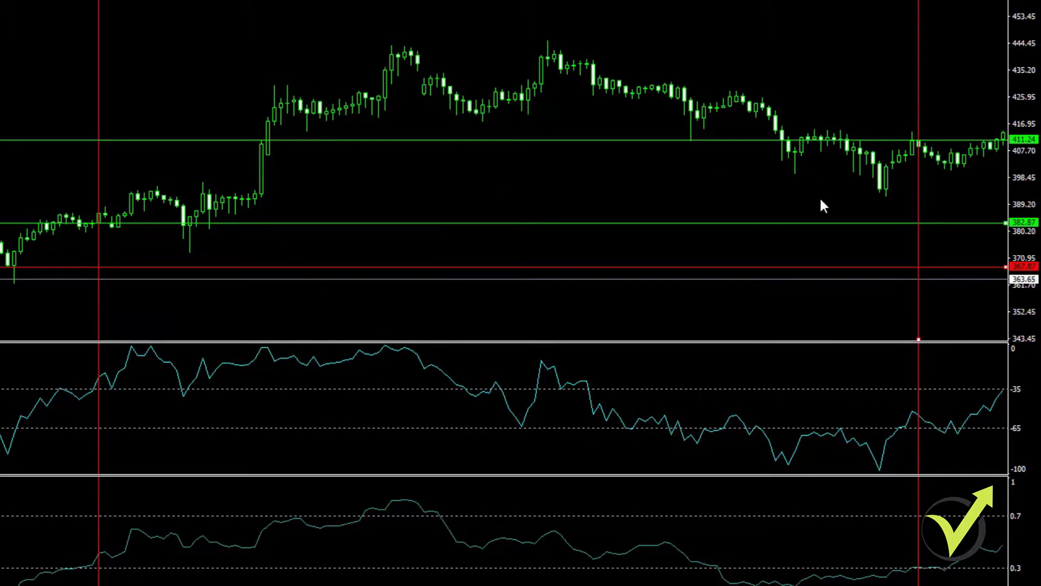
Step: Review the price movement between the two vertical lines against the 472.41 and 367.87 levels
left_click_drag(1023, 253, 1017, 213)
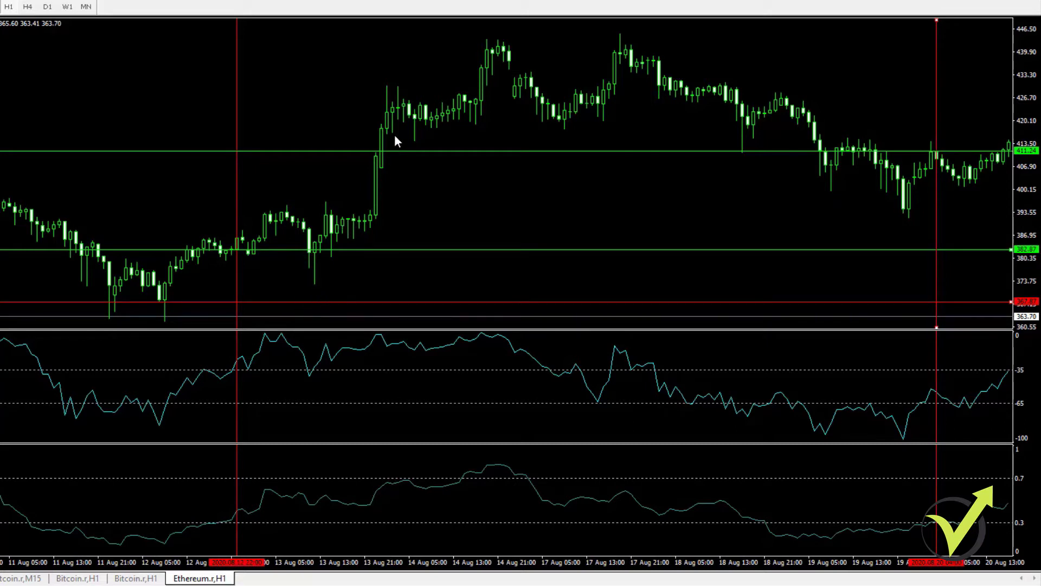
left_click_drag(1025, 100, 1019, 149)
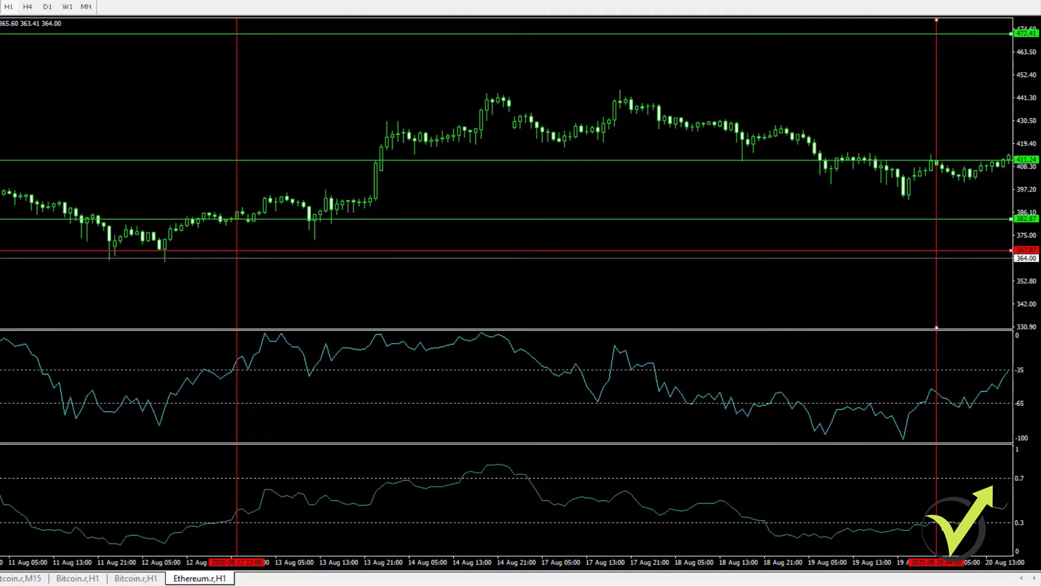
mouse_move(935, 528)
left_click_drag(1028, 276, 1028, 174)
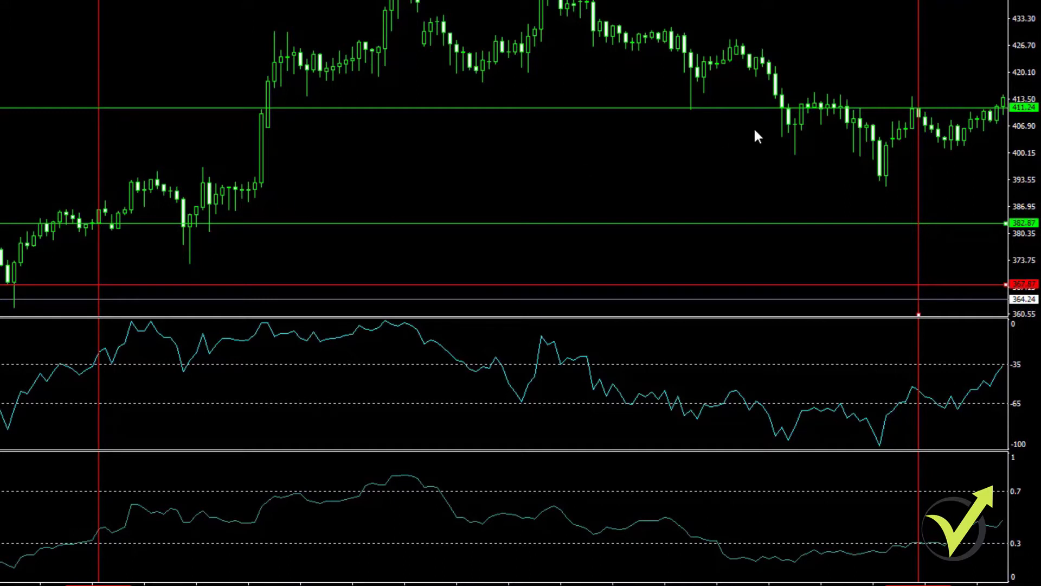
left_click_drag(1028, 61, 1014, 140)
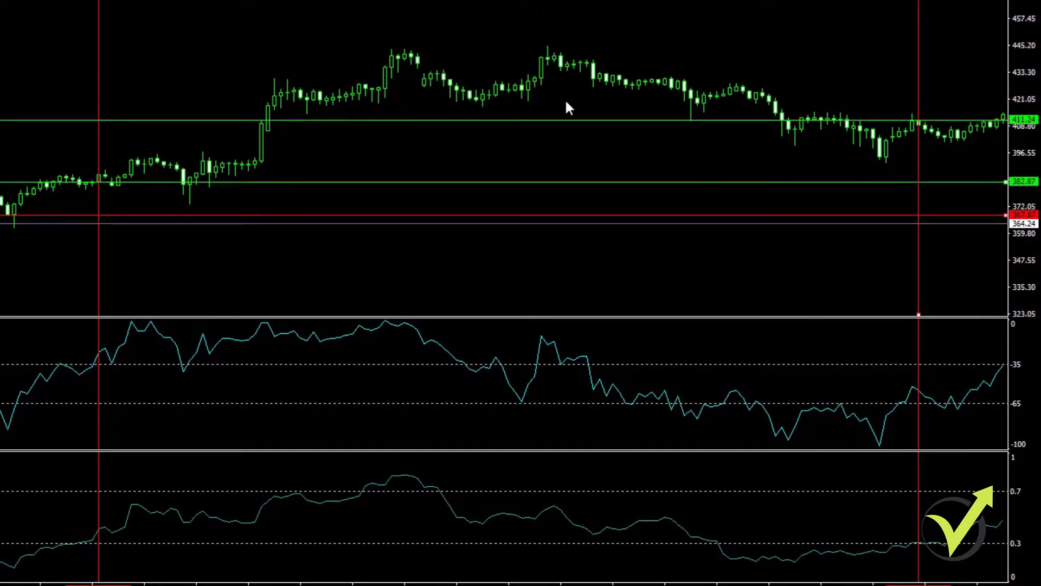
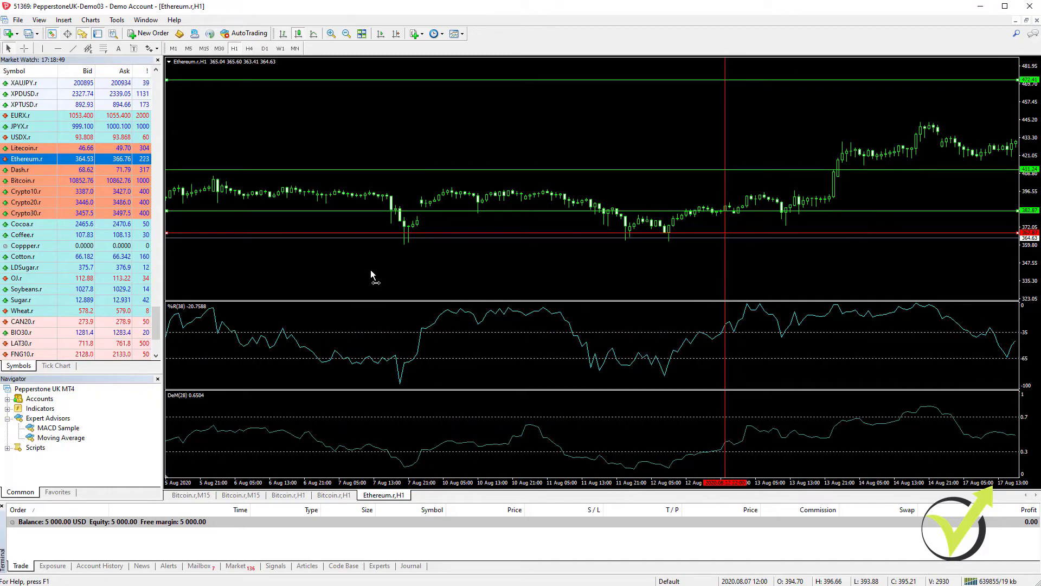
Step: Delete the vertical and horizontal marker lines of the 12 August trade from the chart
left_click_drag(371, 273, 372, 274)
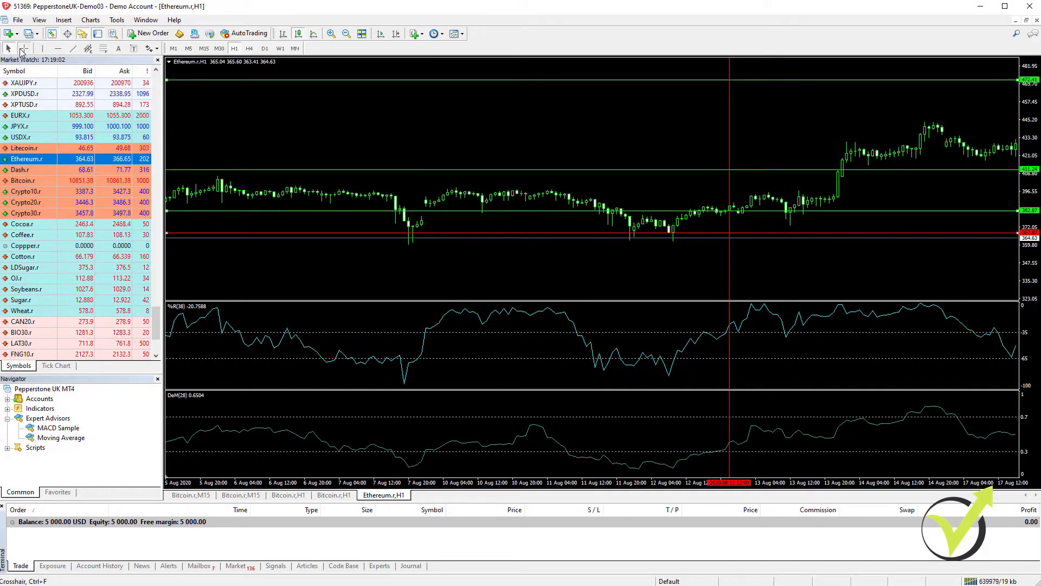
left_click(21, 52)
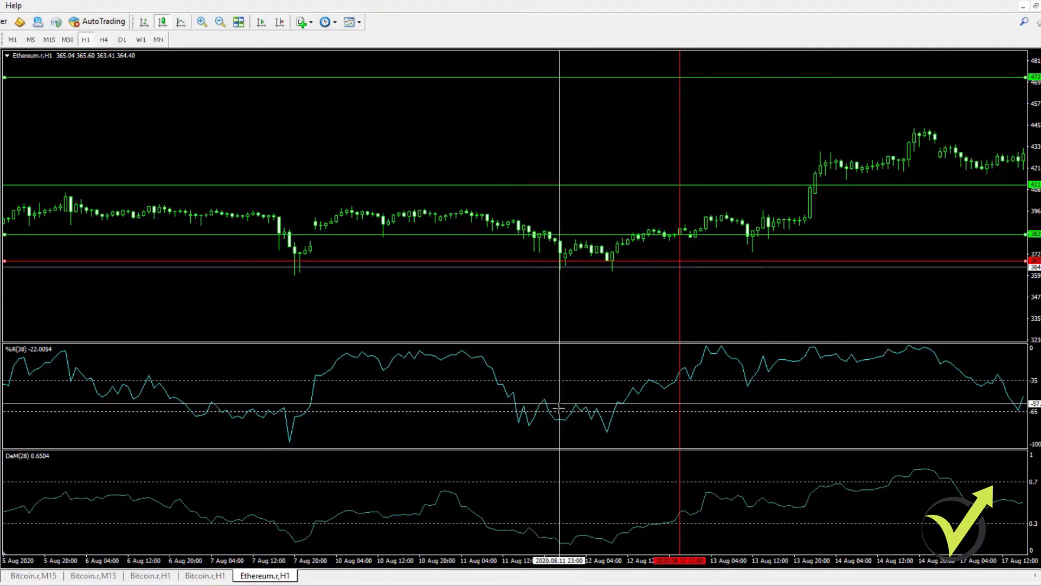
left_click(681, 251)
key("BackSpace")
key("BackSpace")
key("BackSpace")
key("BackSpace")
key("BackSpace")
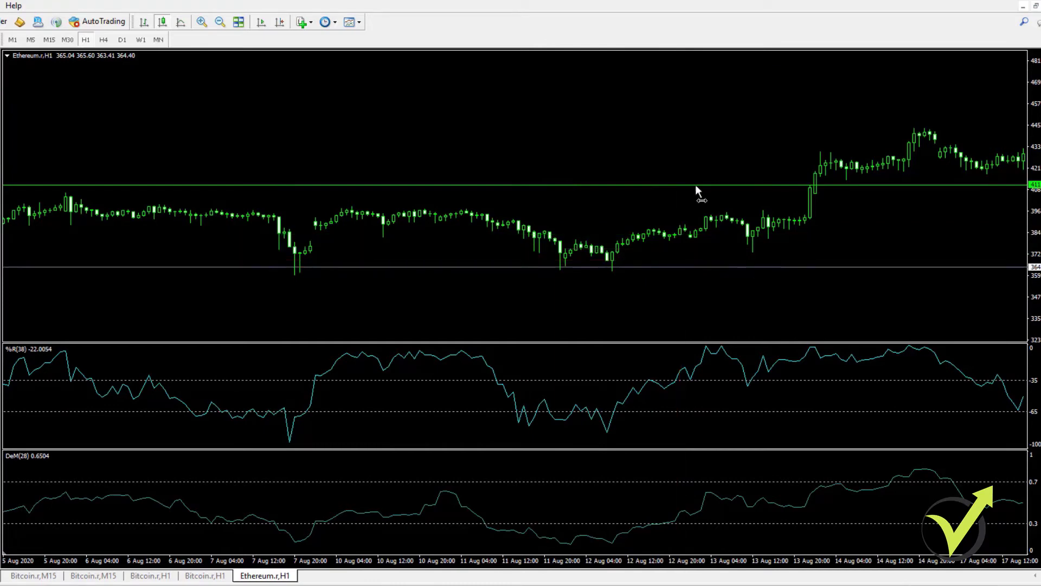
key("BackSpace")
Step: Examine with the crosshair the indicator crossings around 11 and 12 August 2020, and look back through the history to late July
middle_click(576, 181)
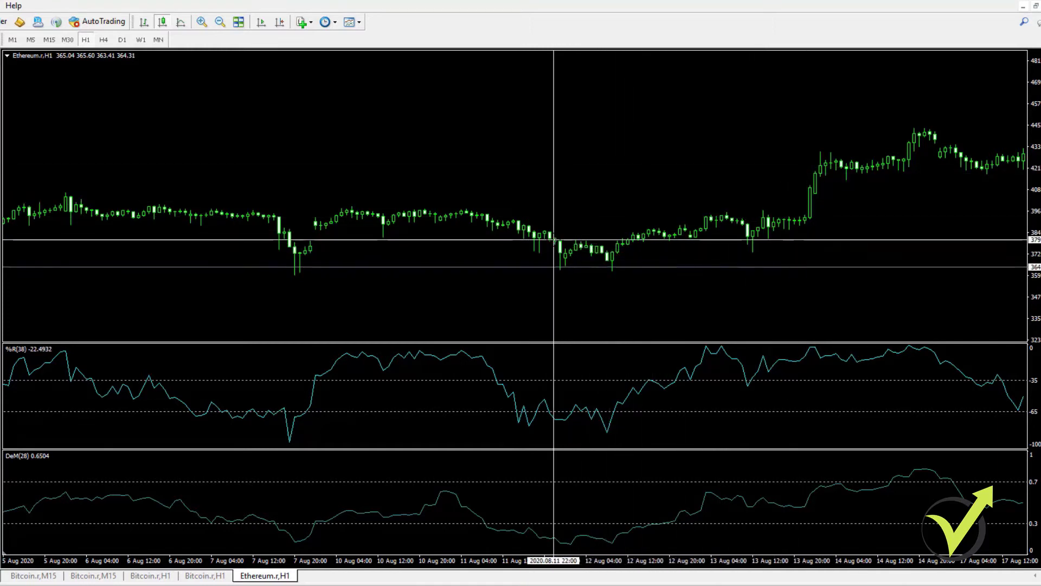
mouse_move(515, 235)
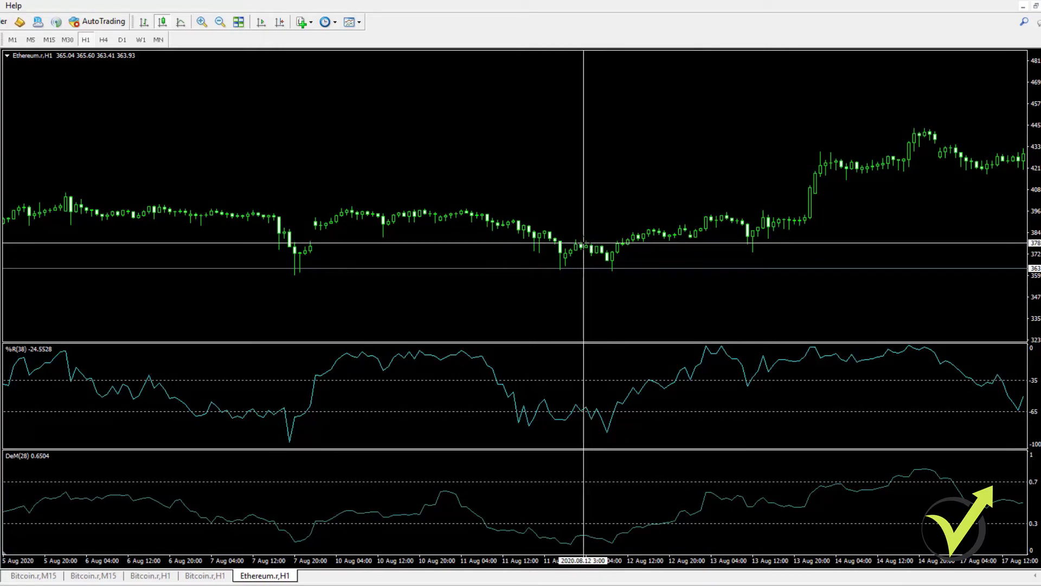
left_click_drag(584, 243, 464, 283)
scroll(471, 287, "up", 3)
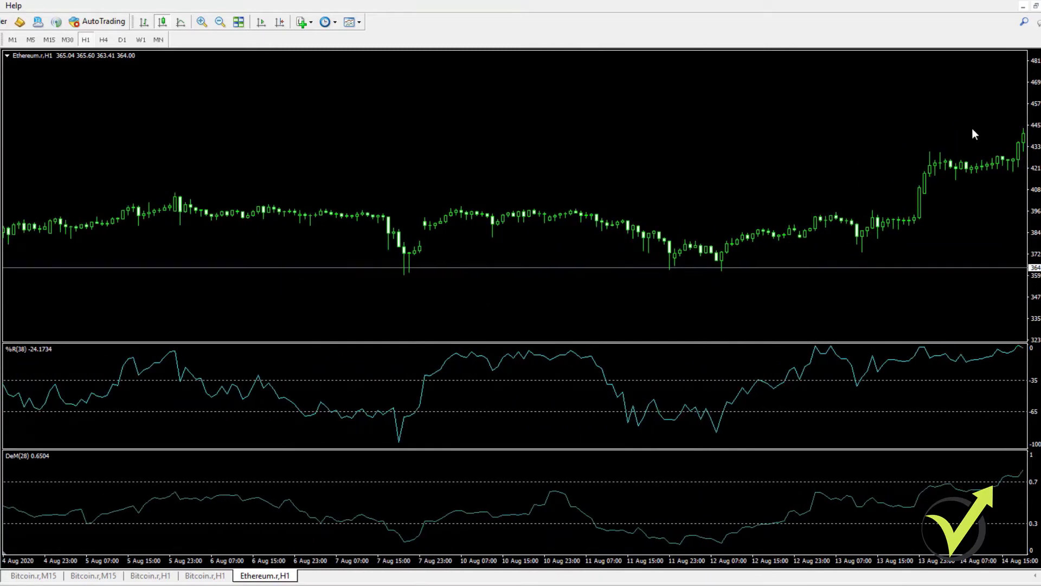
scroll(385, 256, "up", 5)
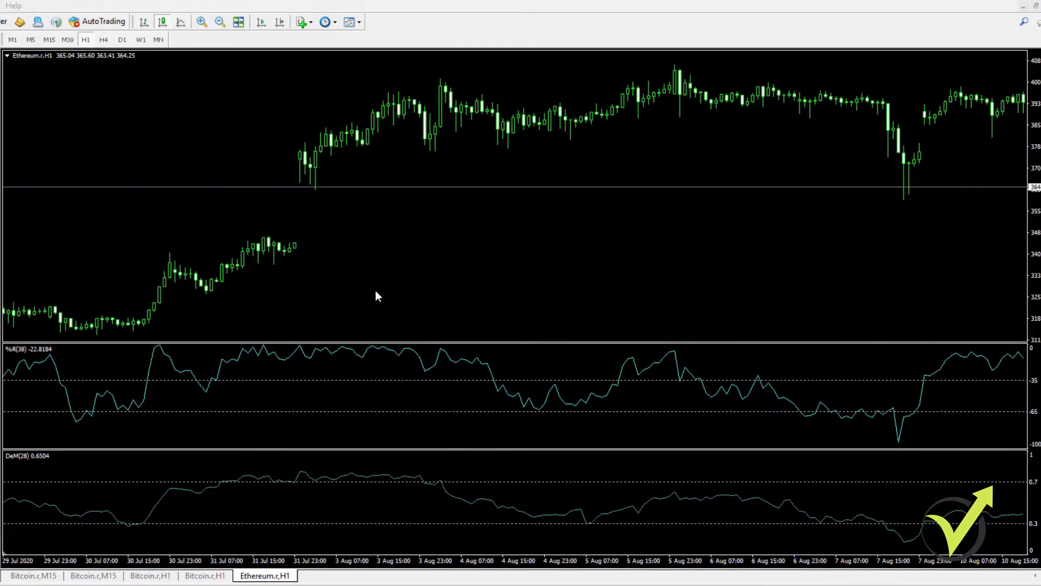
mouse_move(376, 292)
left_mouse_down()
mouse_move(406, 292)
mouse_move(391, 294)
left_mouse_up()
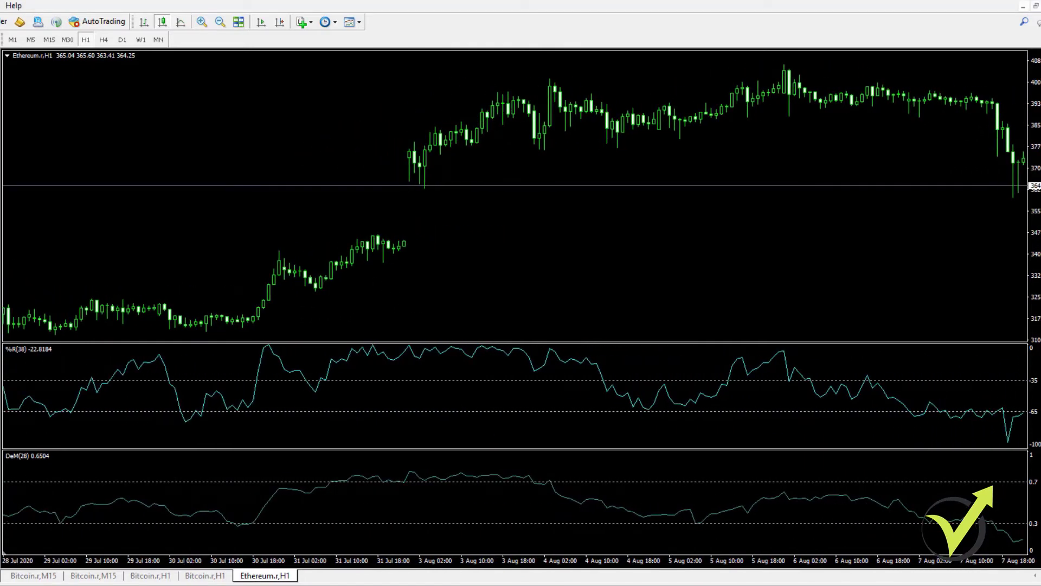
Step: Mark the 30 July 2020 19:00 entry with a vertical line and a bright green horizontal line at 318.31
middle_click(230, 190)
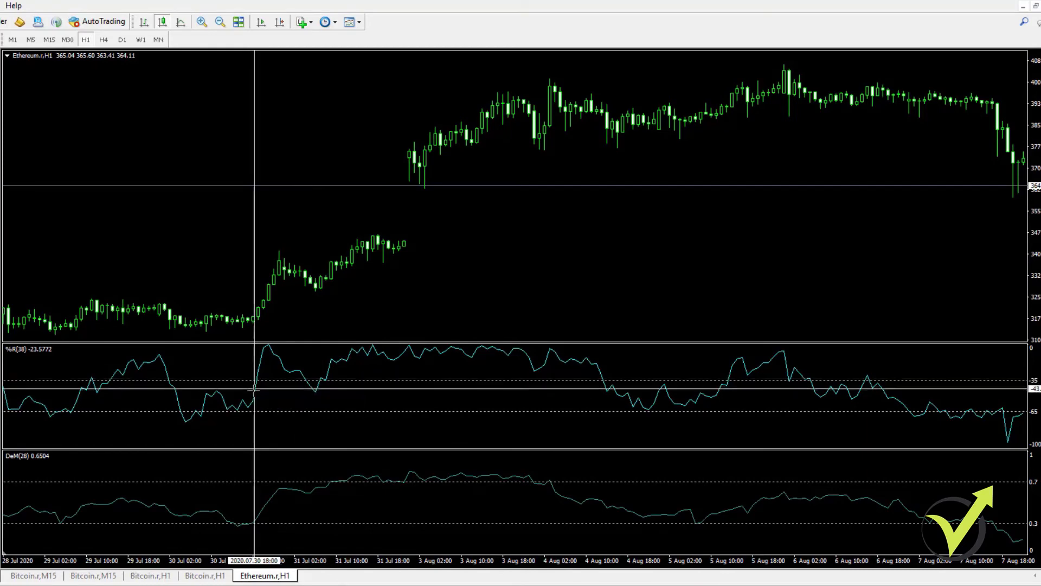
mouse_move(256, 380)
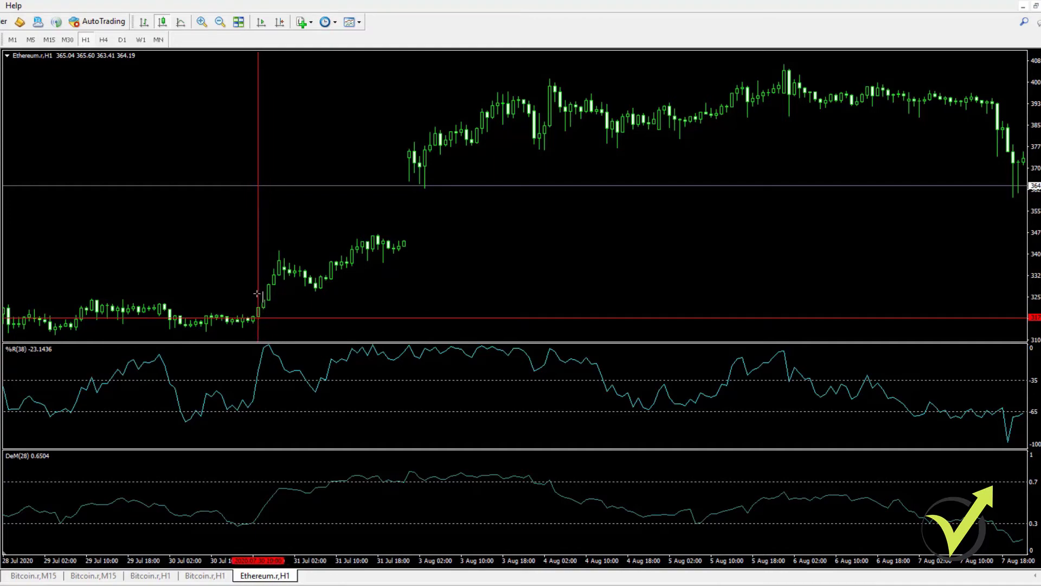
right_click(287, 318)
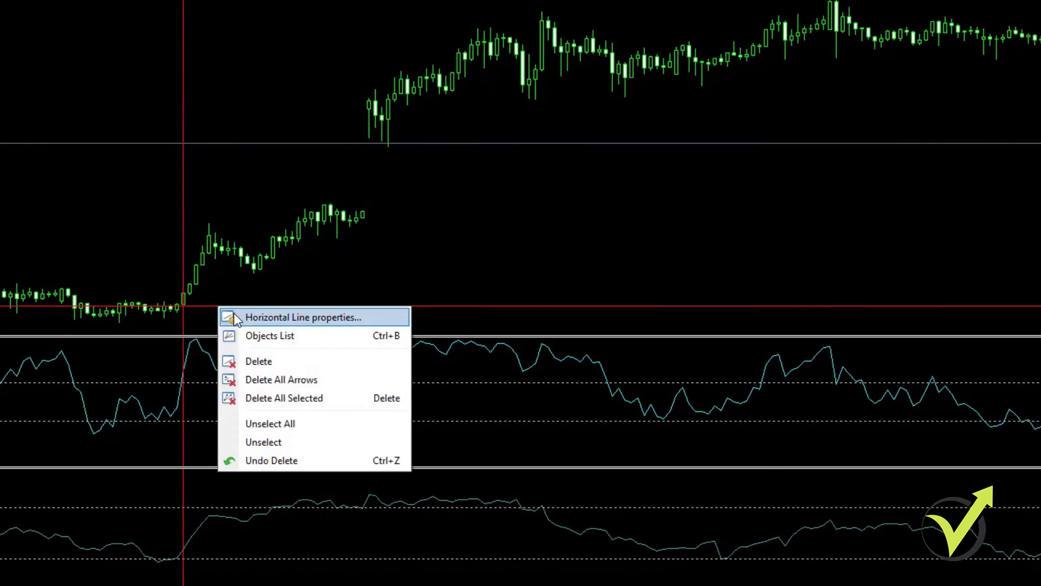
left_click(234, 315)
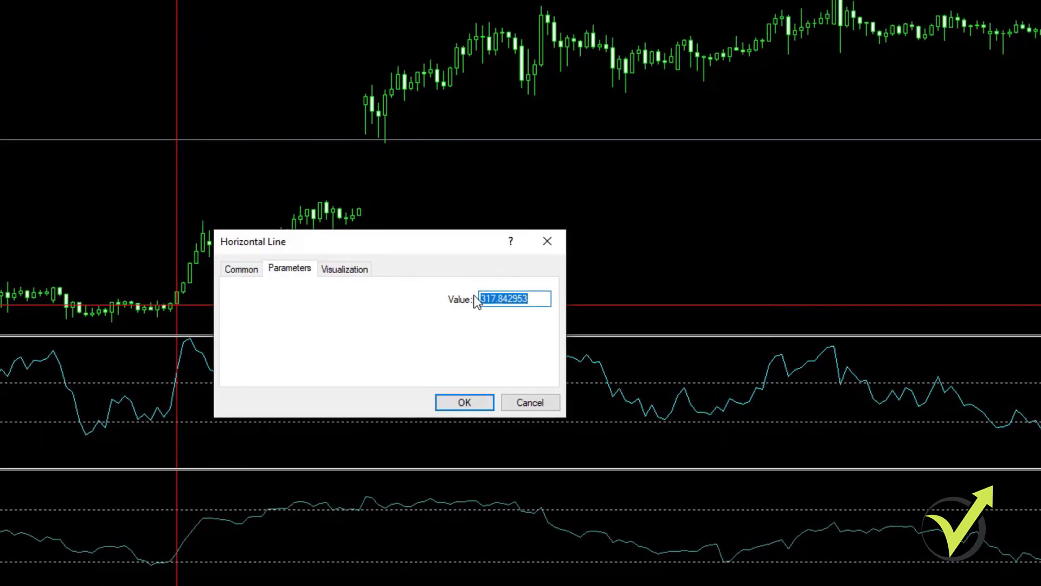
left_click(257, 267)
left_click(404, 345)
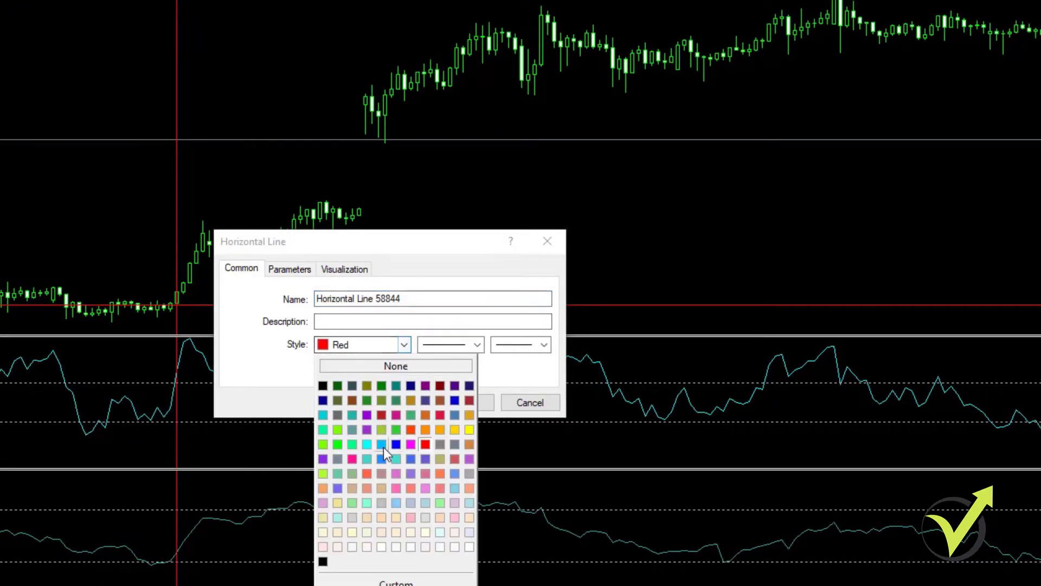
left_click(337, 445)
left_click(465, 401)
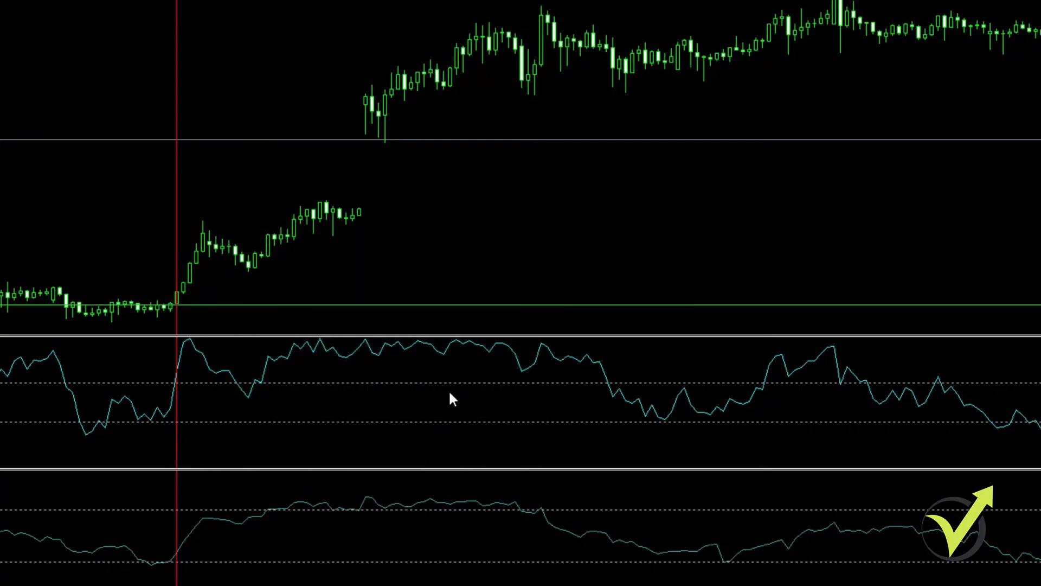
scroll(228, 281, "up", 5)
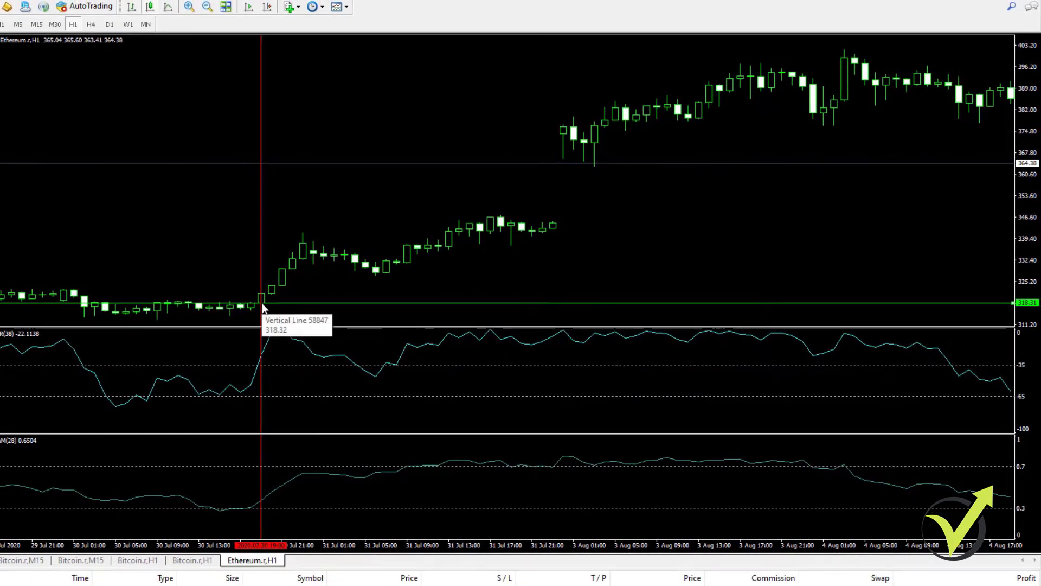
Step: Trace the DeMarker line forward from the 30 July entry and inspect the 10 August 2020 exit candle with the crosshair
scroll(412, 485, "down", 10)
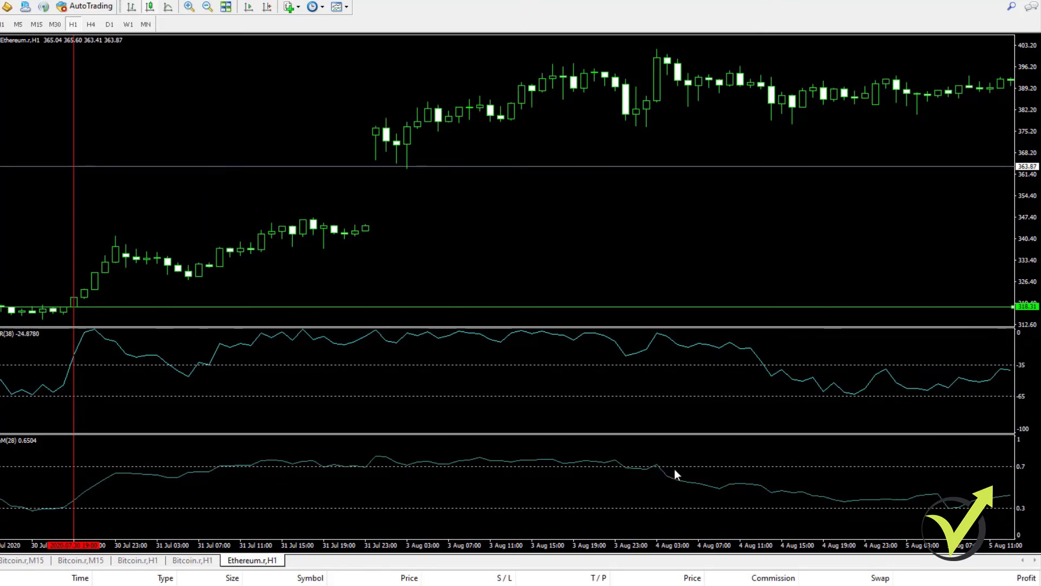
scroll(945, 510, "down", 5)
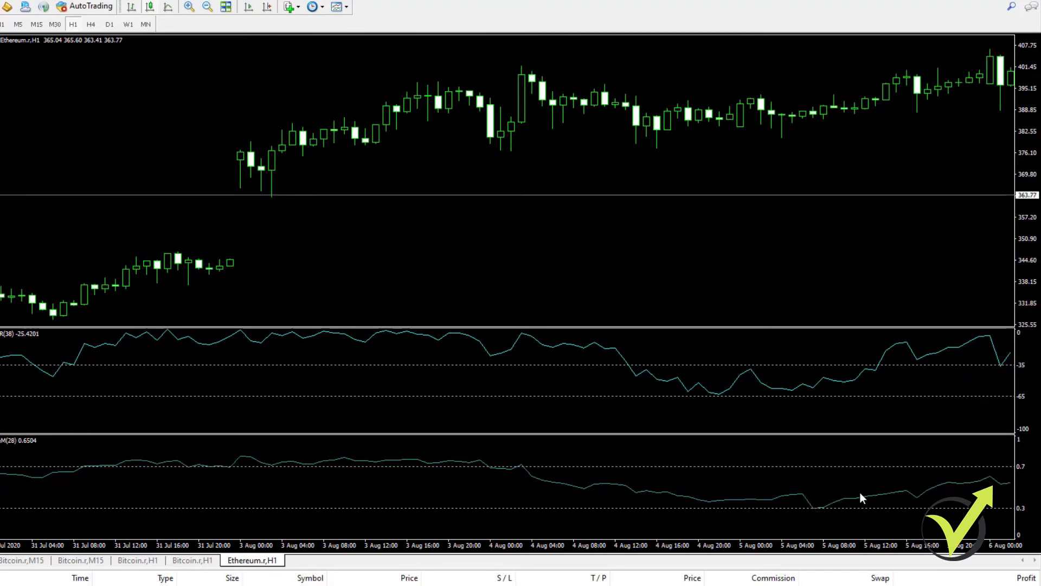
mouse_move(823, 509)
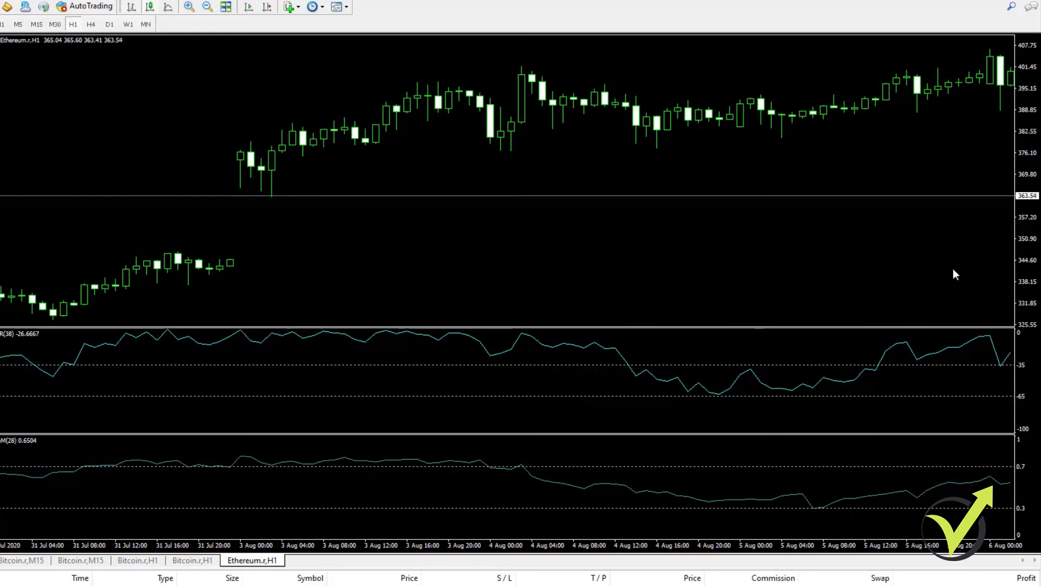
left_click_drag(952, 269, 905, 274)
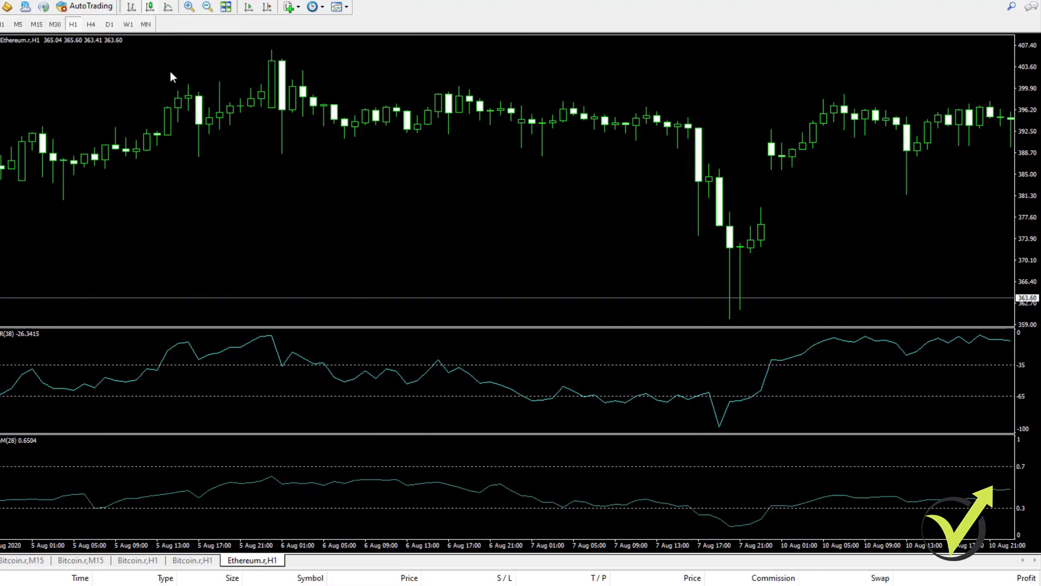
key("ctrl+f")
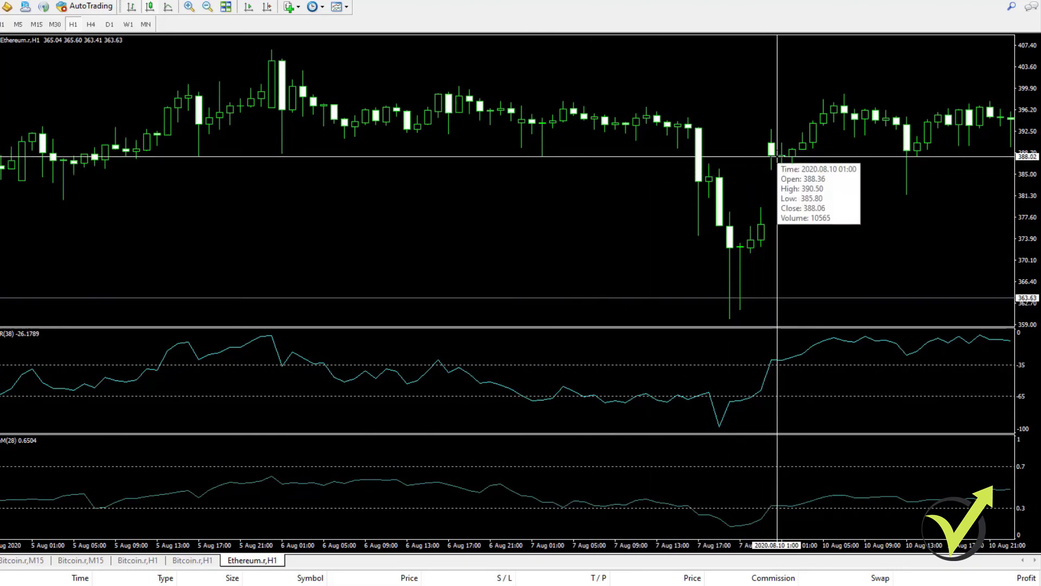
mouse_move(783, 156)
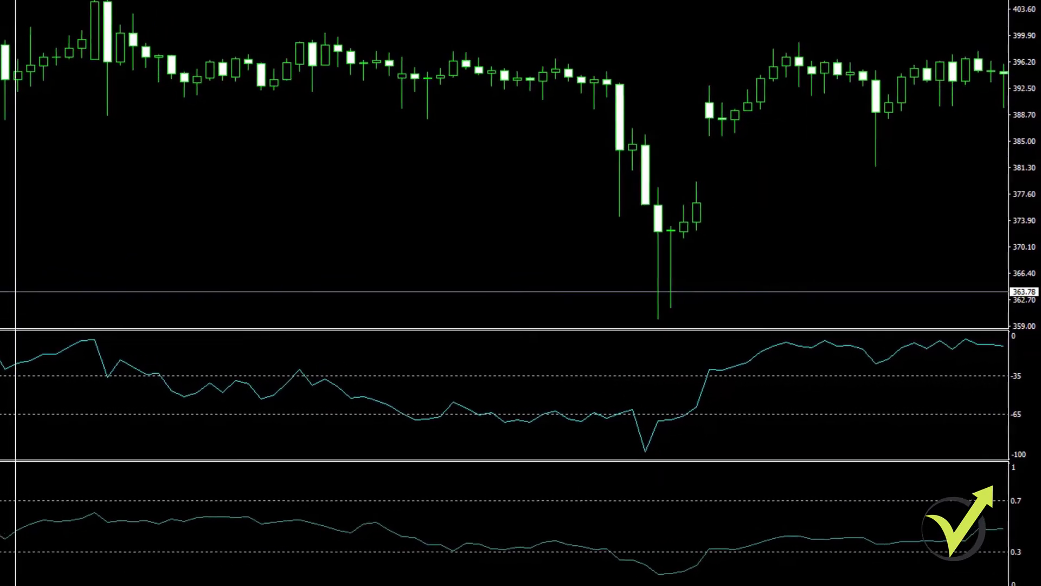
Step: Review the whole trade from the 30 July entry to the 10 August exit, checking the early August price peaks with the crosshair
key("minus")
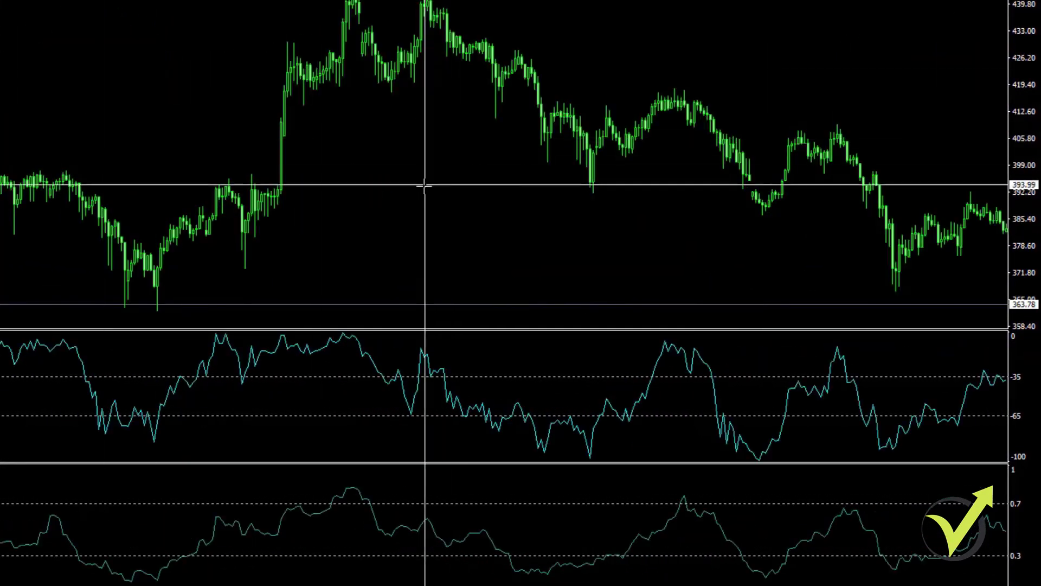
left_click_drag(694, 213, 876, 239)
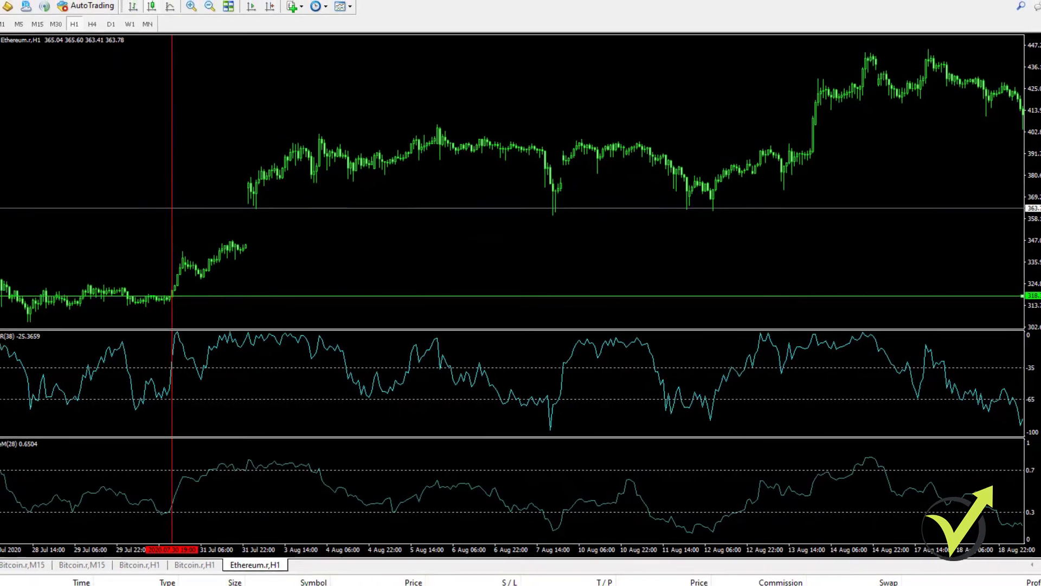
middle_click(383, 156)
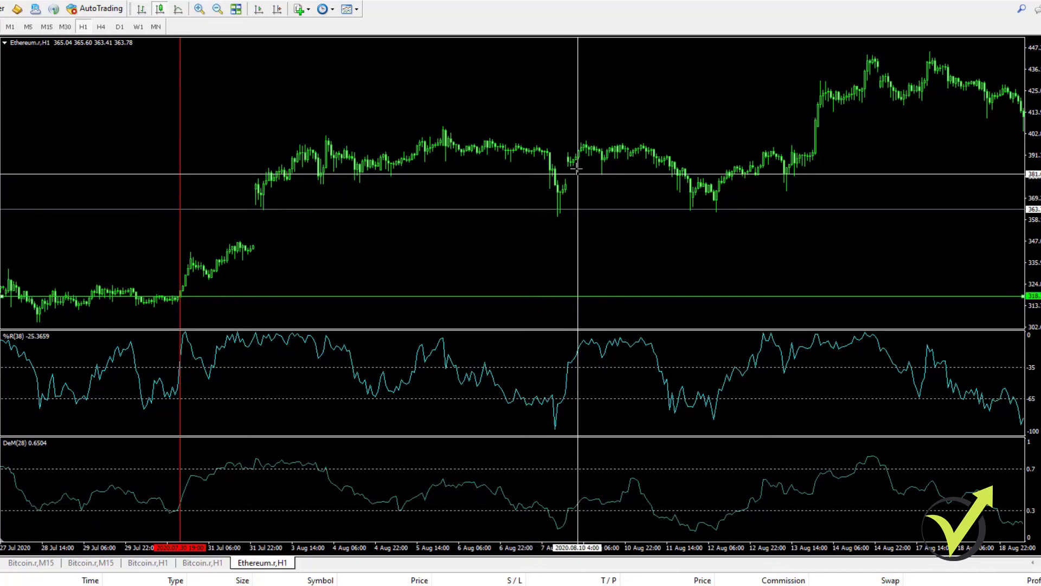
mouse_move(571, 162)
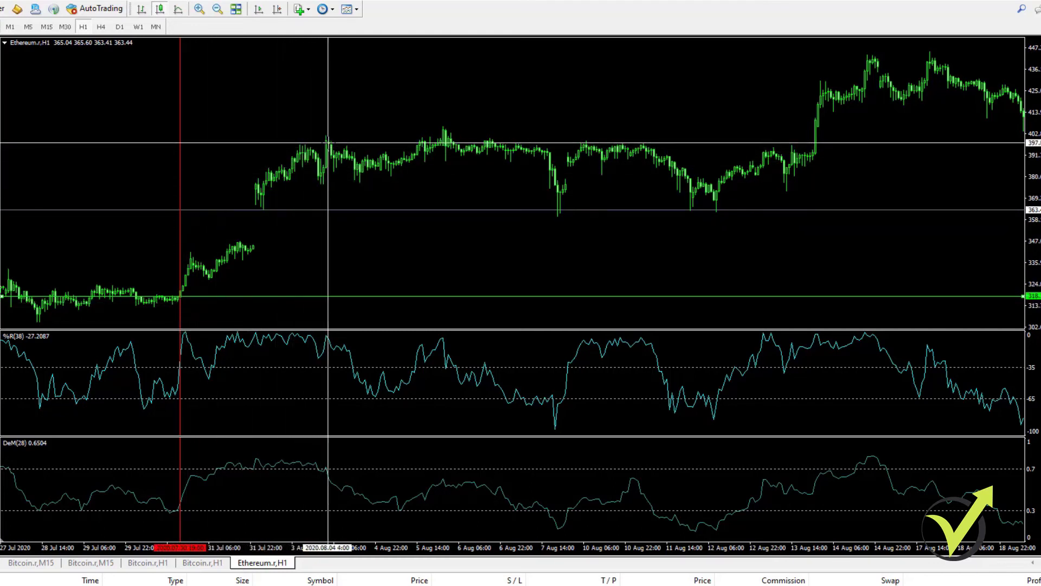
left_click(442, 131)
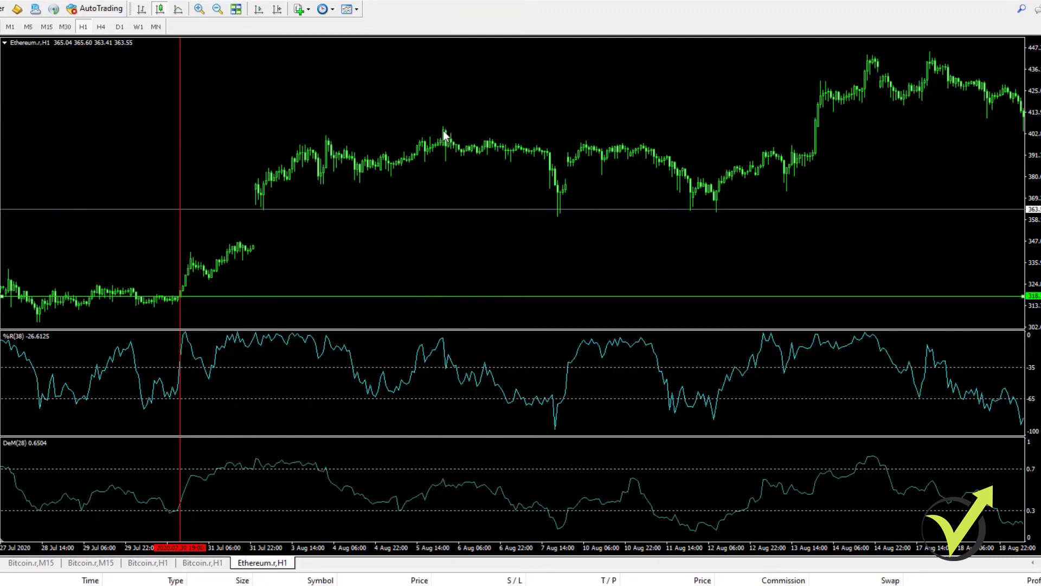
mouse_move(444, 132)
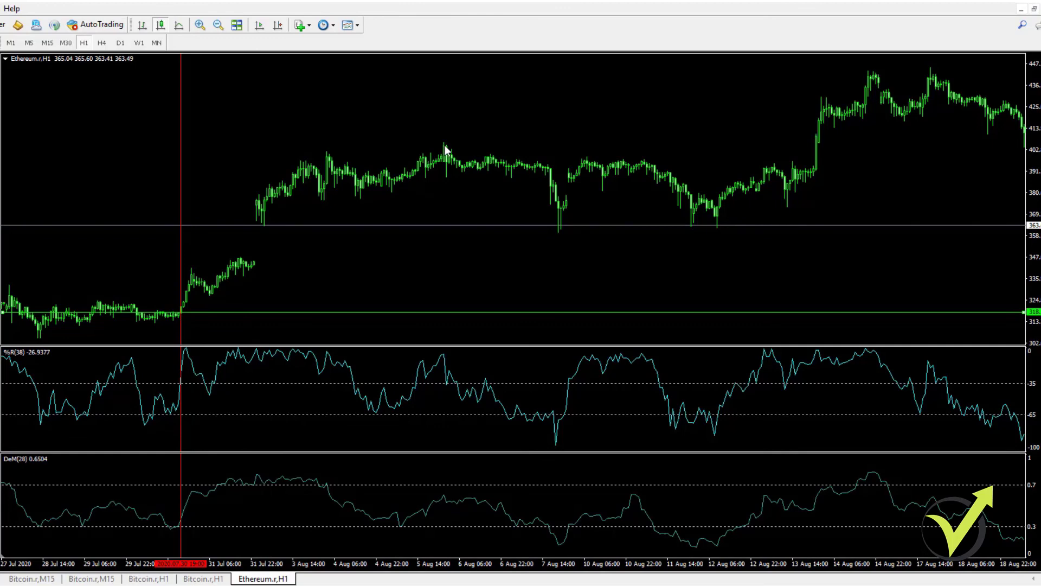
mouse_move(445, 145)
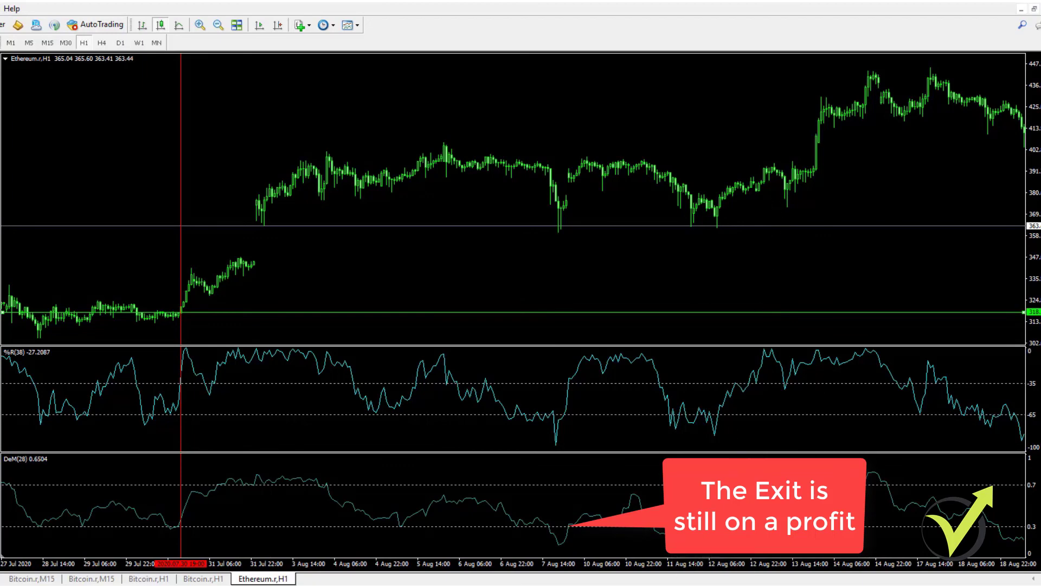
mouse_move(737, 542)
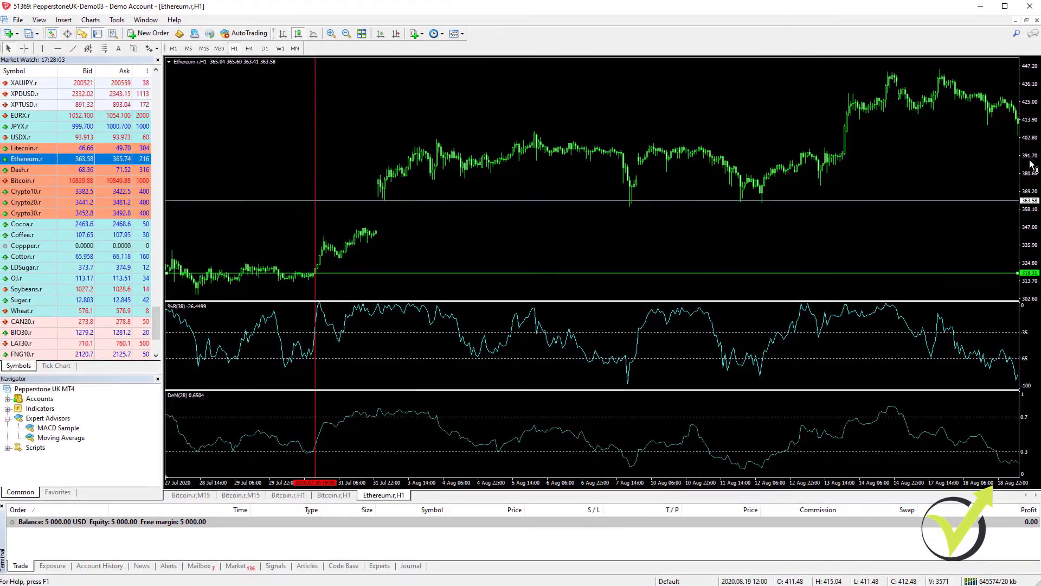
left_click_drag(1032, 181, 1026, 175)
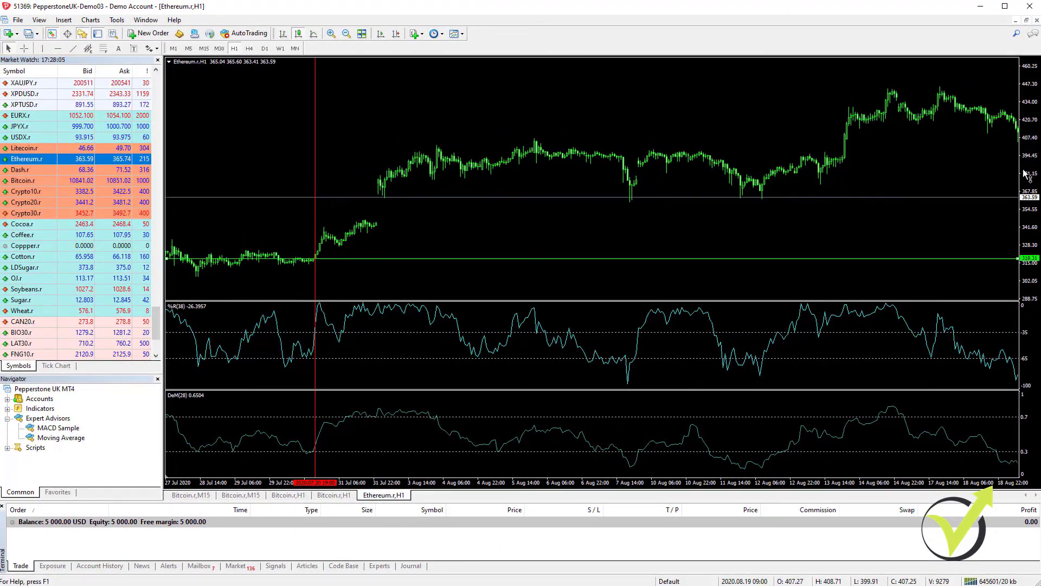